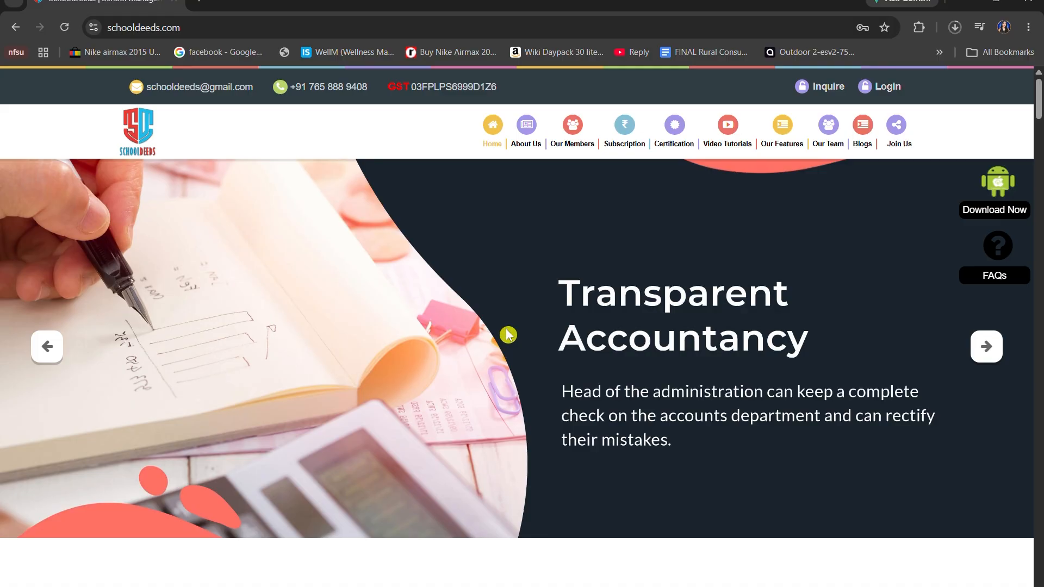
Log in to the SchoolDeeds accountant account with the saved credentials
left_click_drag(181, 27, 115, 48)
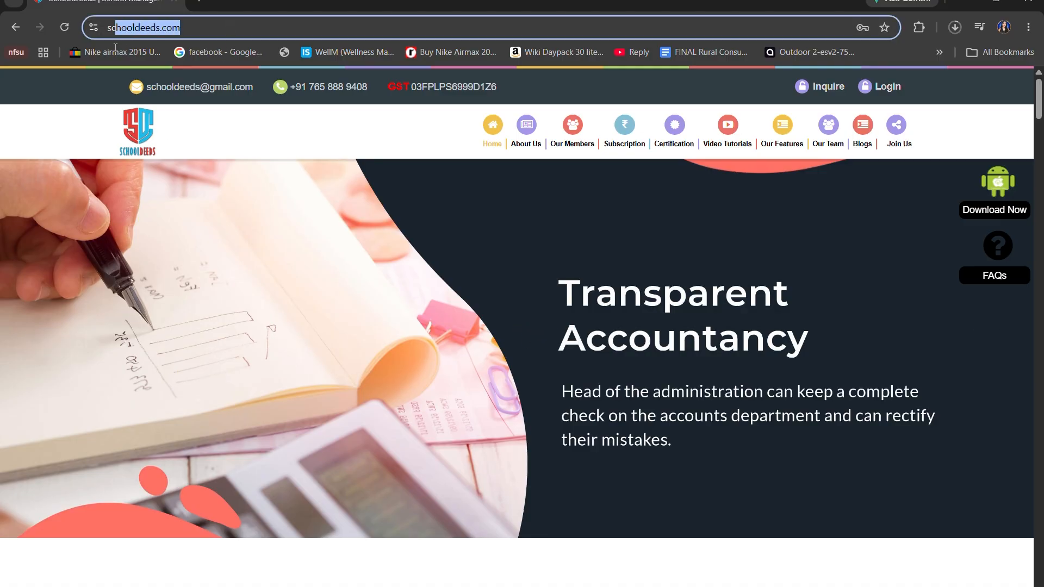
left_click(391, 311)
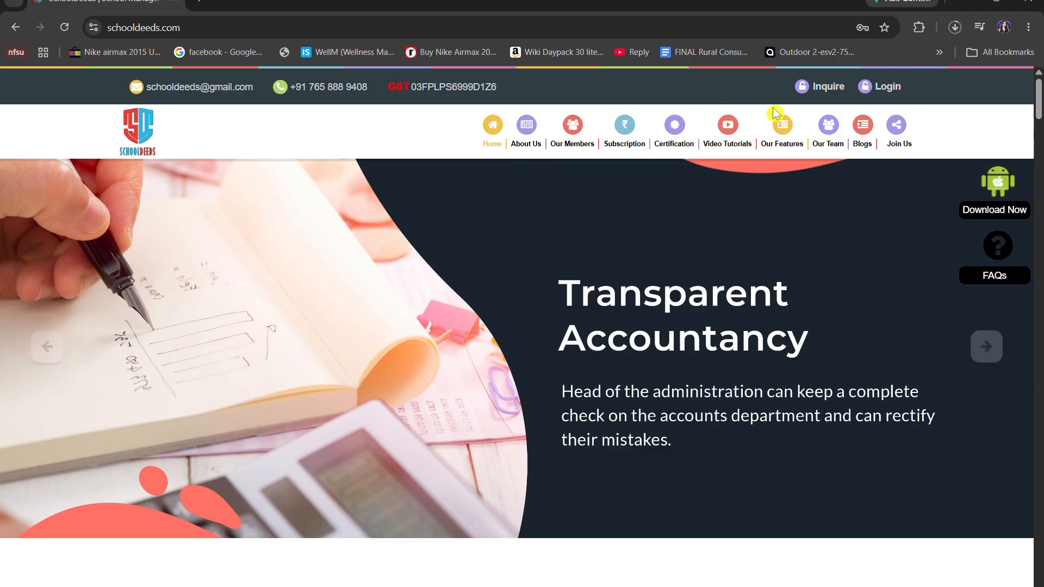
left_click(885, 90)
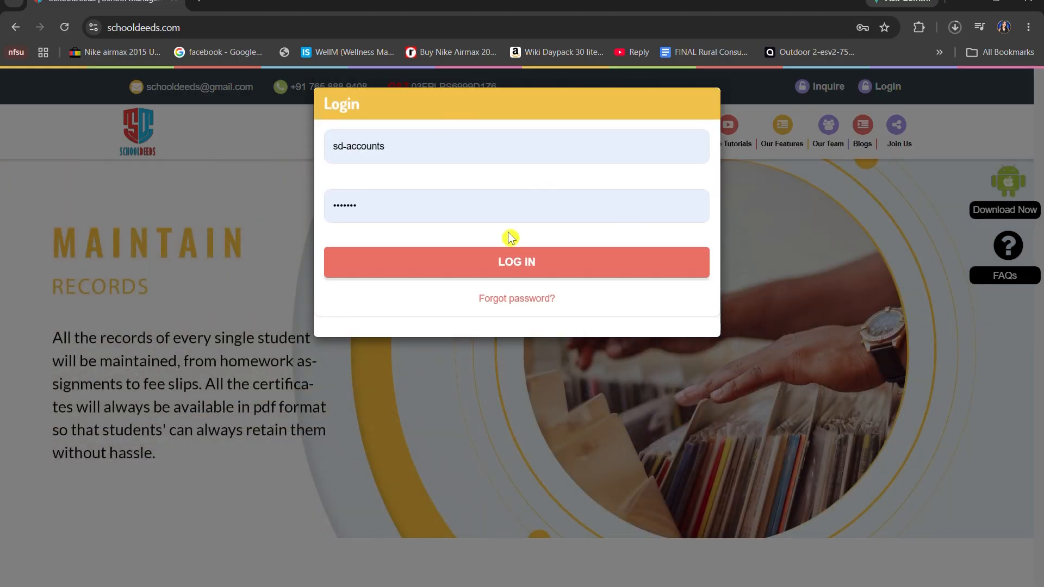
left_click(541, 270)
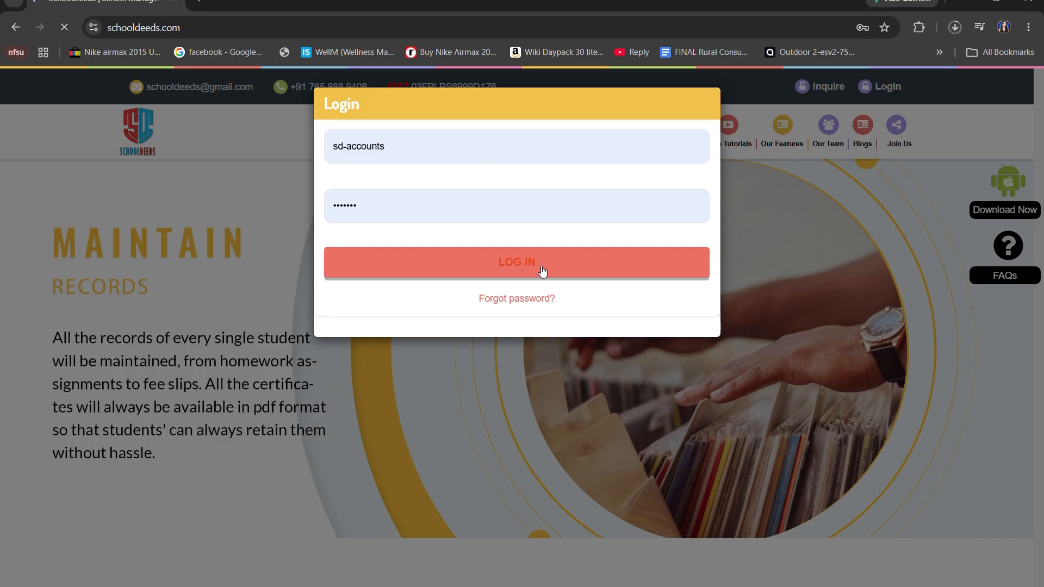
Open the Late Fees Penalty page from the accountant dashboard
scroll(543, 272, "down", 5)
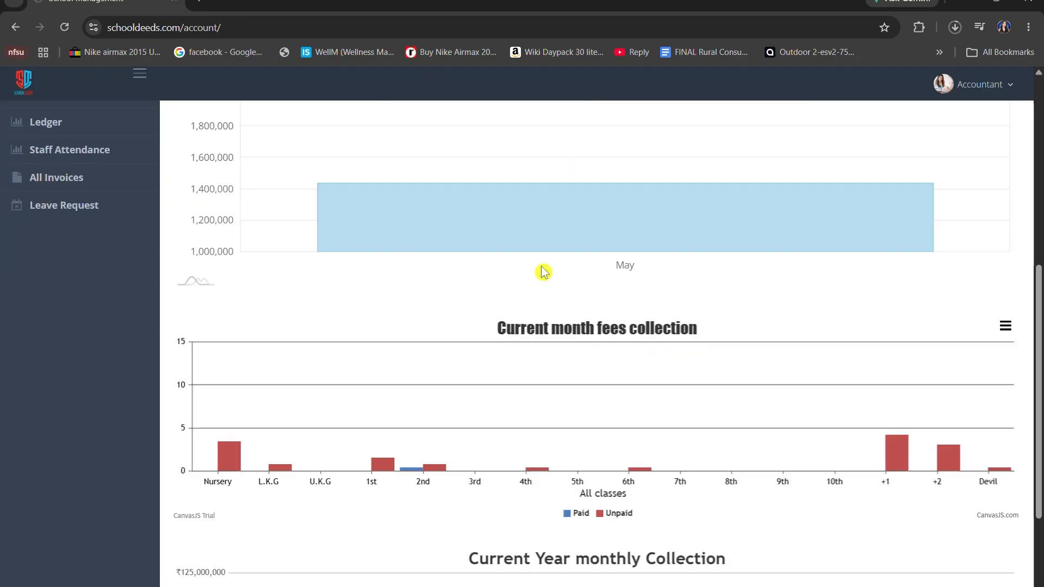
scroll(543, 272, "down", 3)
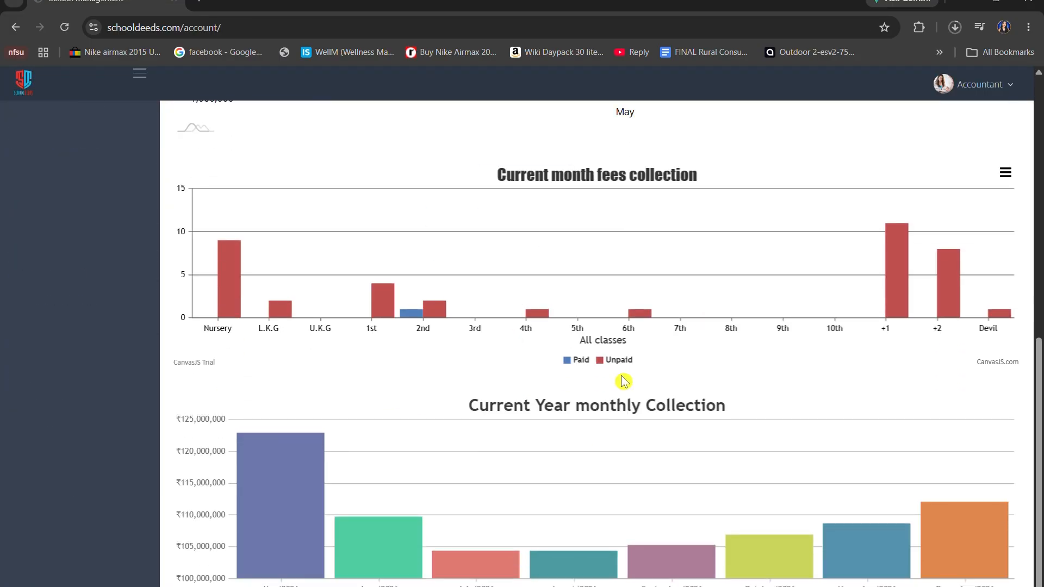
scroll(623, 381, "up", 10)
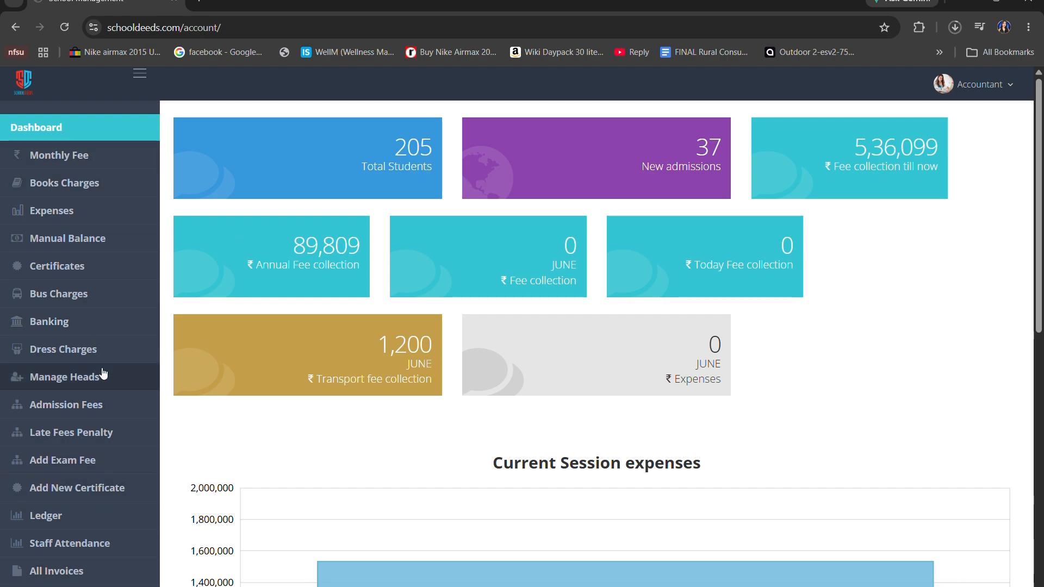
scroll(104, 374, "down", 2)
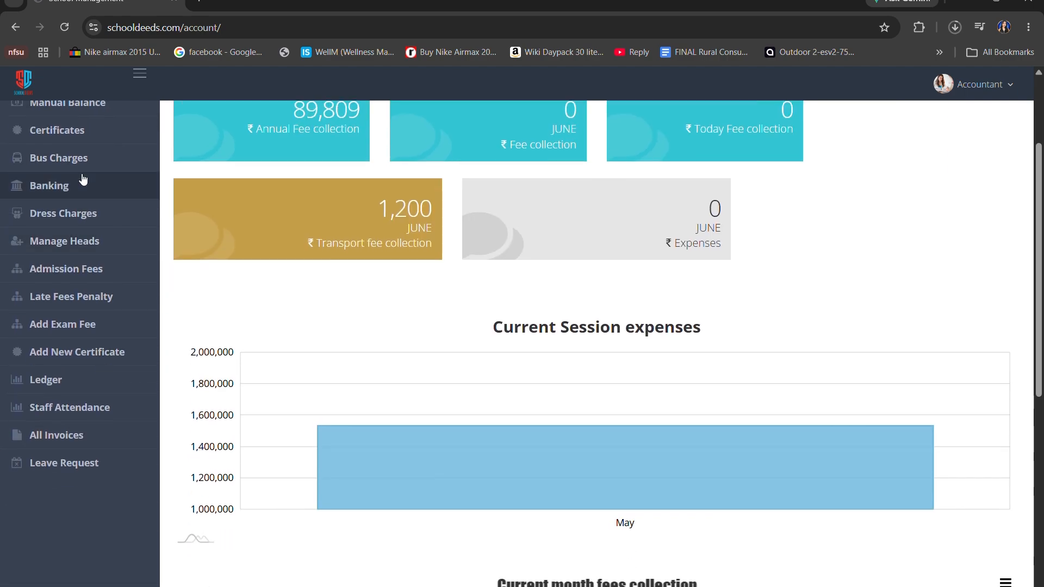
left_click(101, 297)
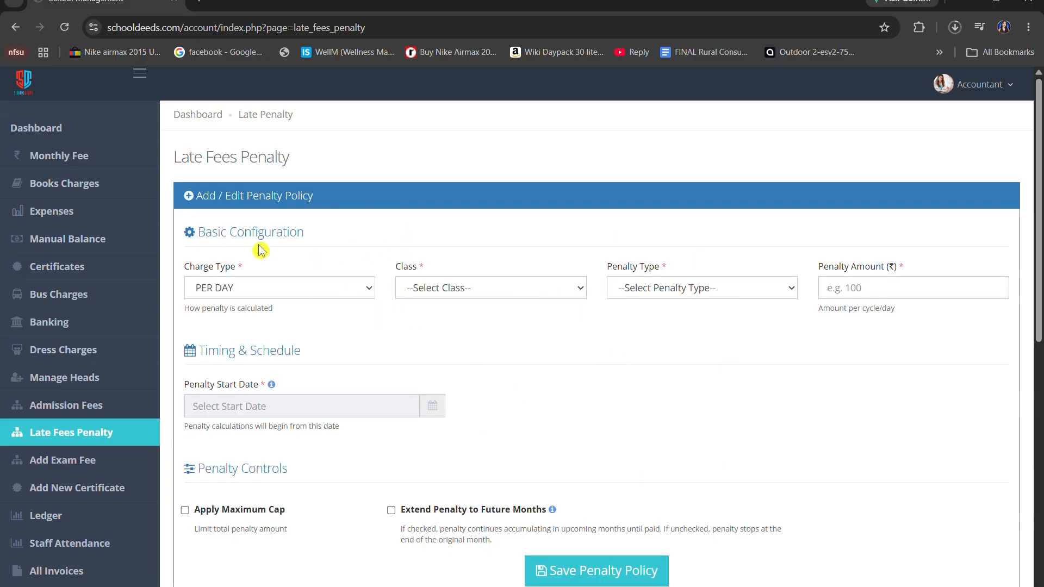
Set the new penalty policy's charge type to PER DAY and its class to 8th
scroll(372, 297, "down", 2)
scroll(372, 297, "down", 7)
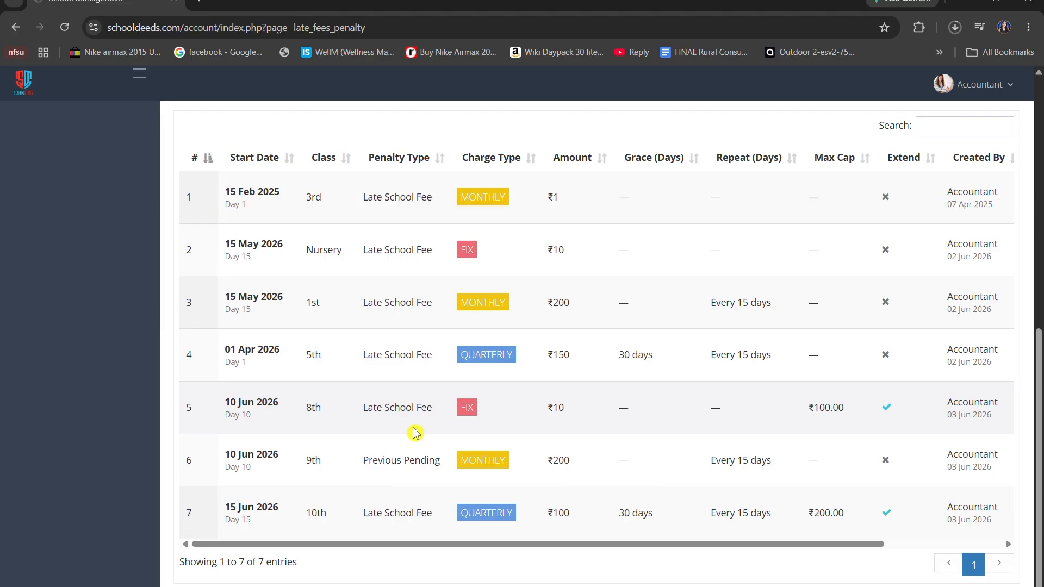
scroll(414, 428, "up", 10)
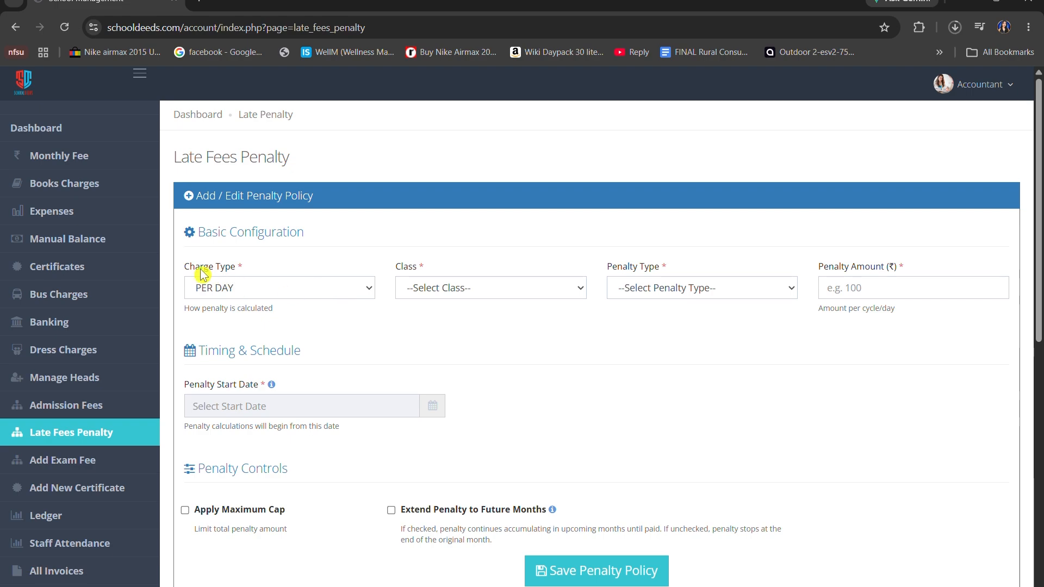
left_click_drag(180, 266, 276, 283)
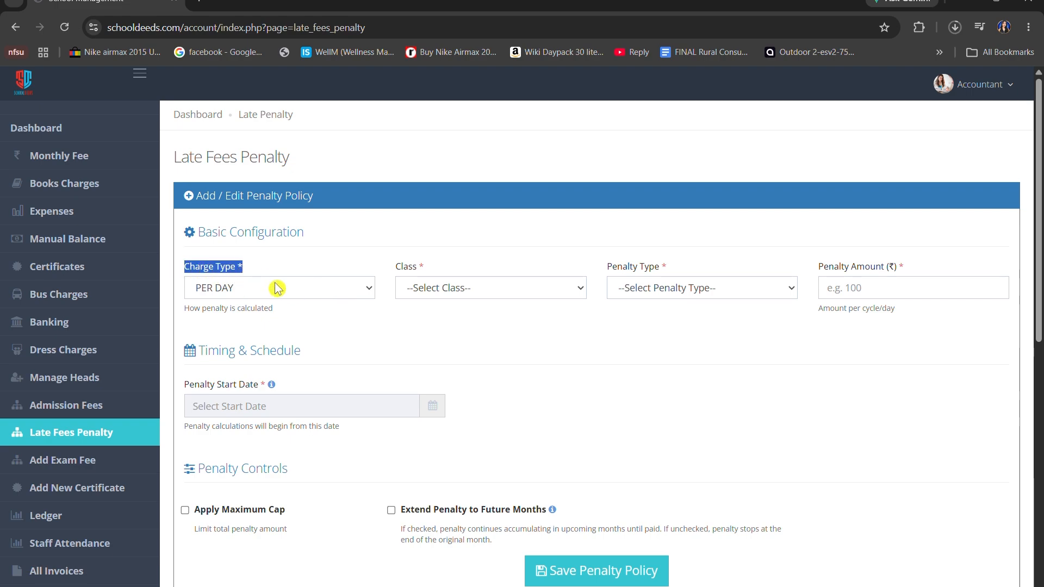
left_click(276, 288)
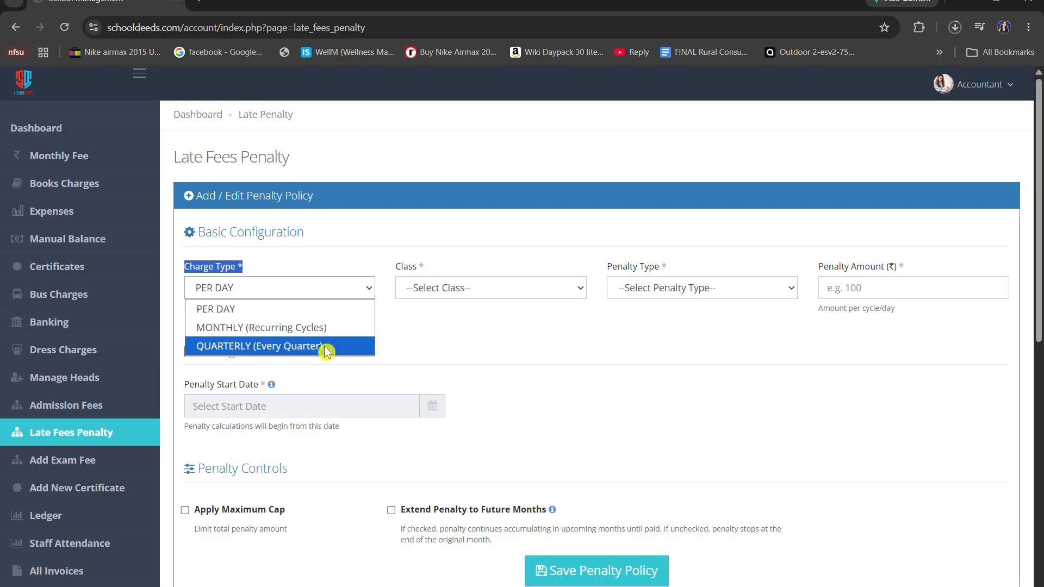
left_click(323, 317)
left_click(320, 317)
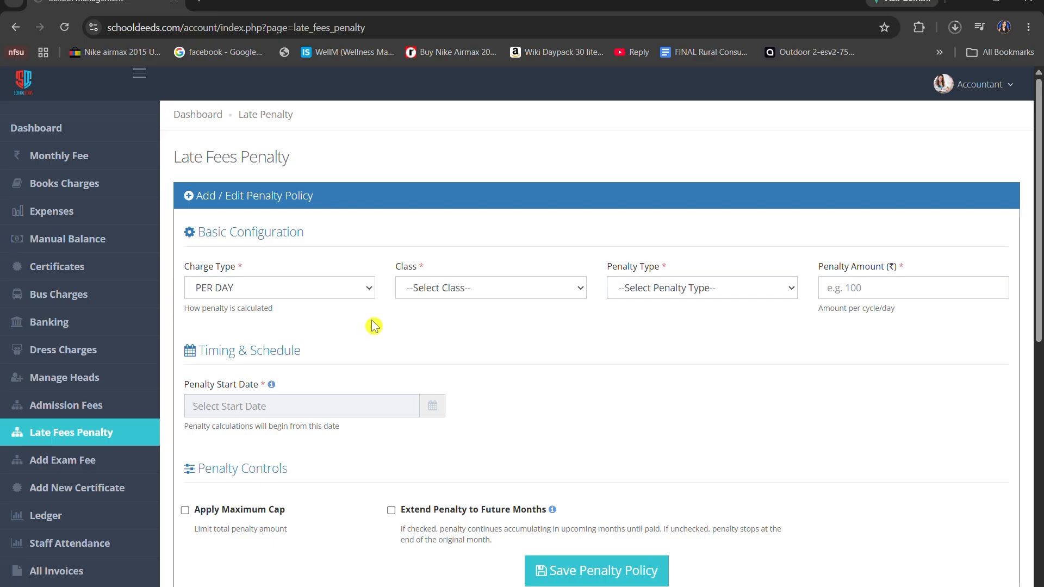
left_click(424, 288)
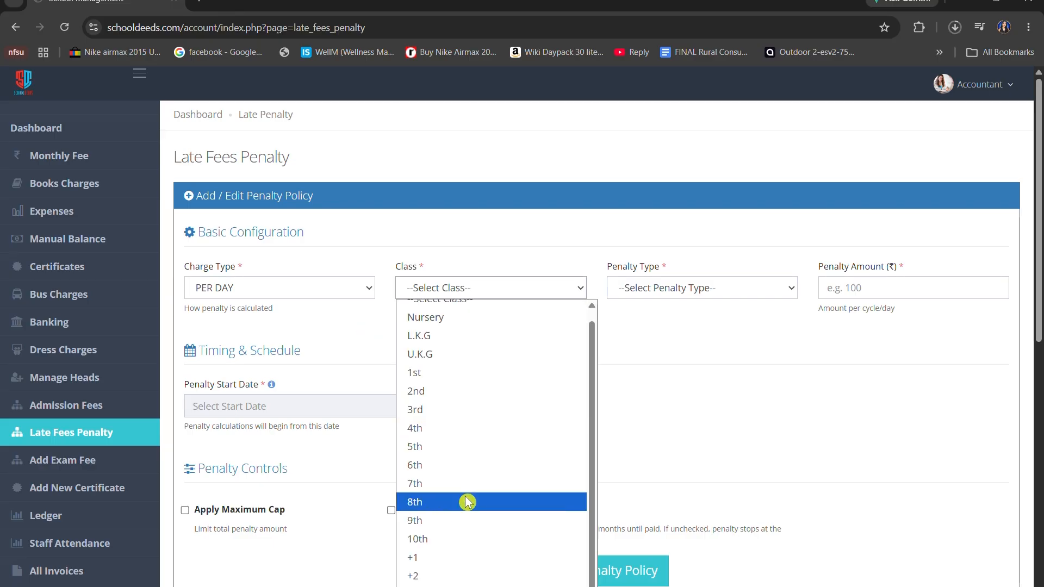
left_click(466, 502)
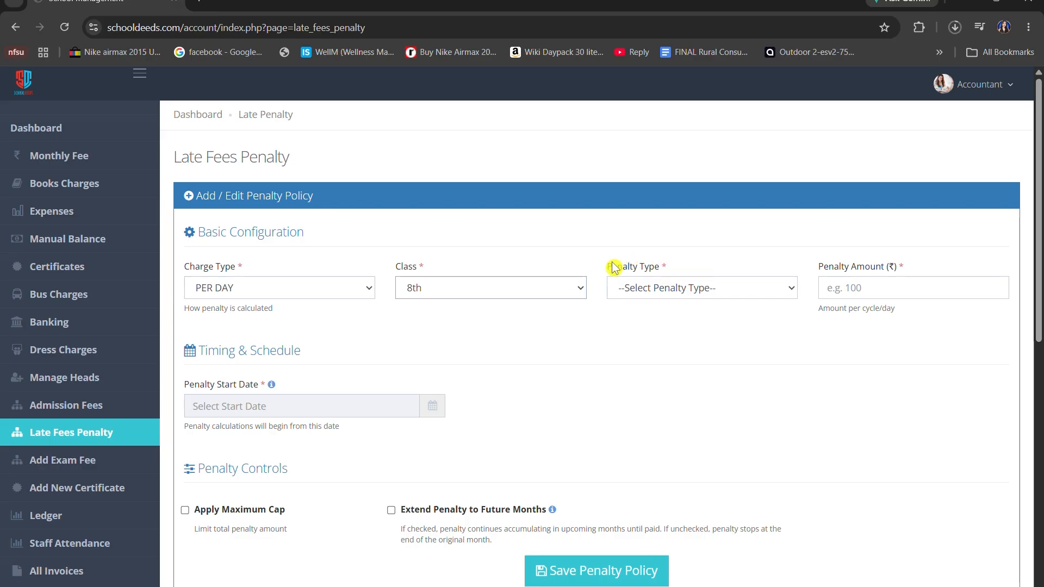
Choose Late School Fee as the penalty type and set the penalty amount to ₹10
left_click(702, 294)
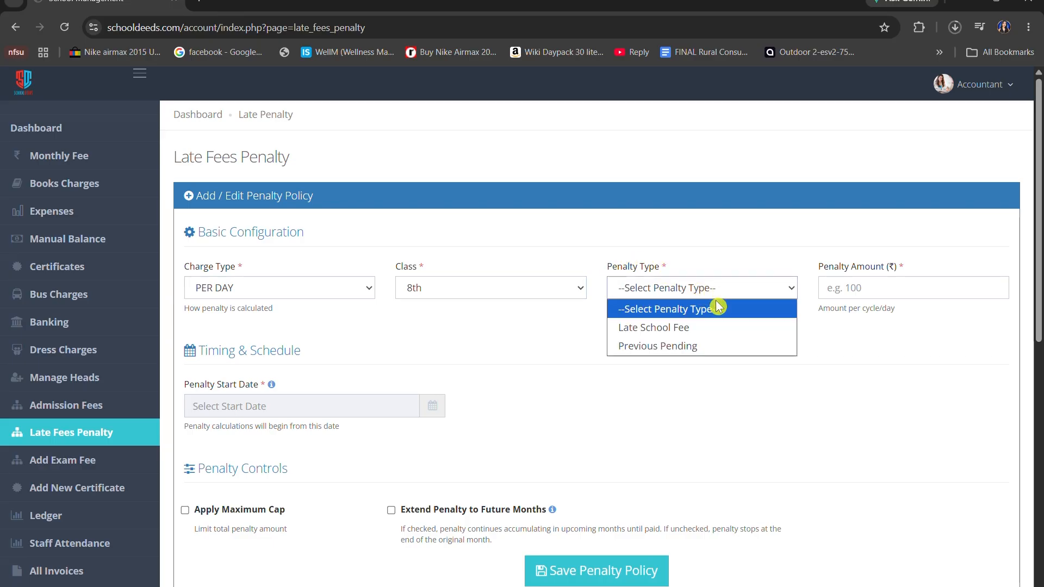
left_click(707, 328)
left_click(919, 288)
left_click(927, 338)
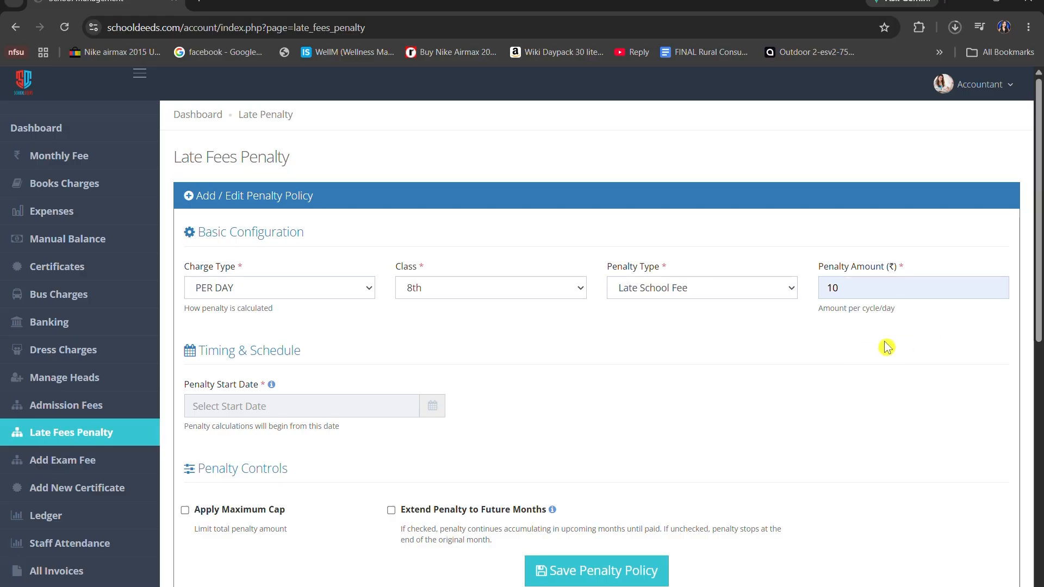
Set the penalty start date to 2026-05-15
scroll(466, 410, "down", 1)
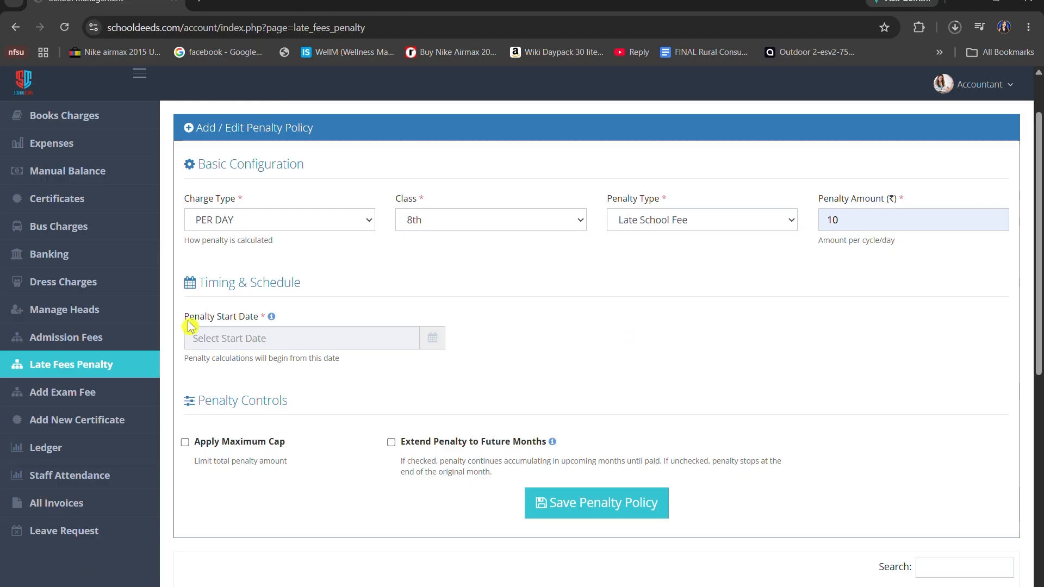
left_click_drag(185, 320, 274, 321)
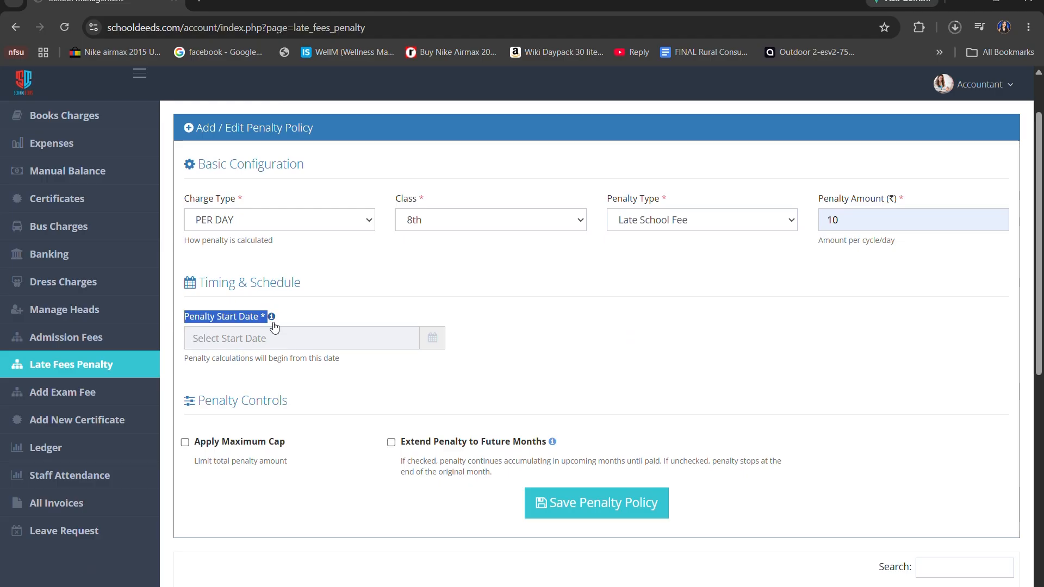
left_click(287, 317)
left_click(324, 343)
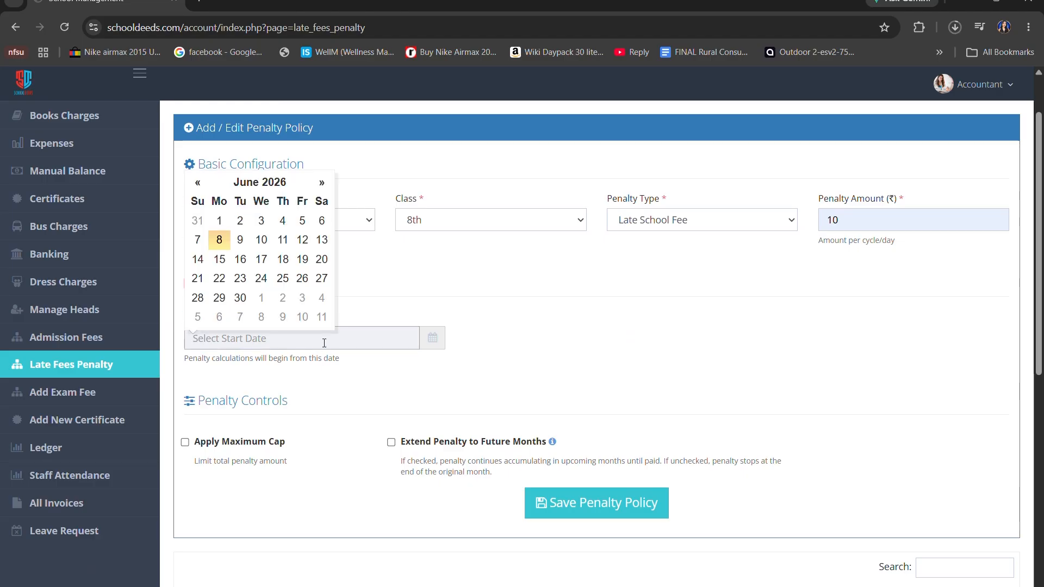
left_click(197, 183)
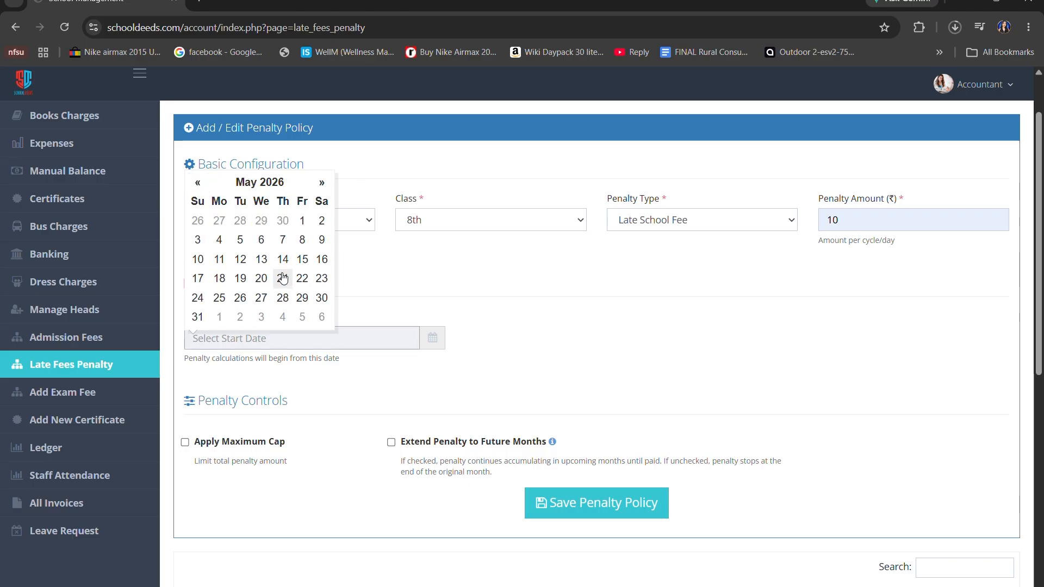
left_click(302, 260)
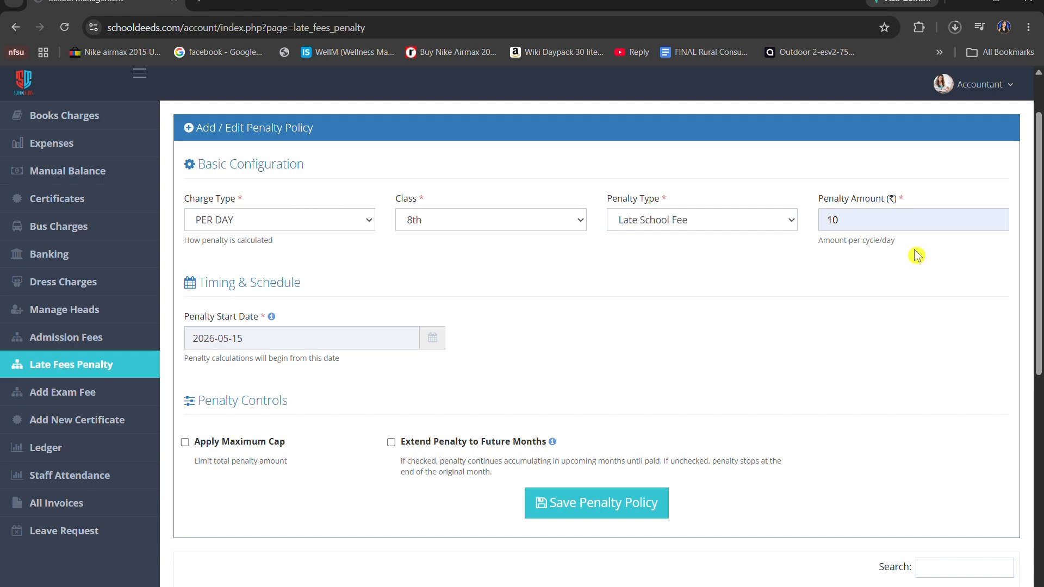
Apply a maximum cap to the penalty and set the maximum penalty to ₹100
scroll(419, 381, "down", 3)
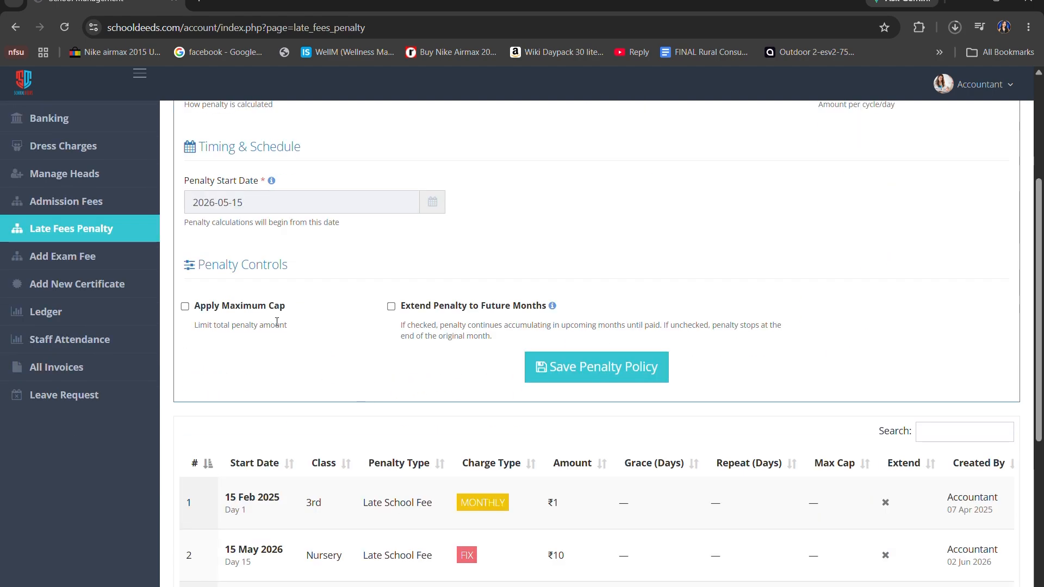
left_click_drag(195, 313, 301, 311)
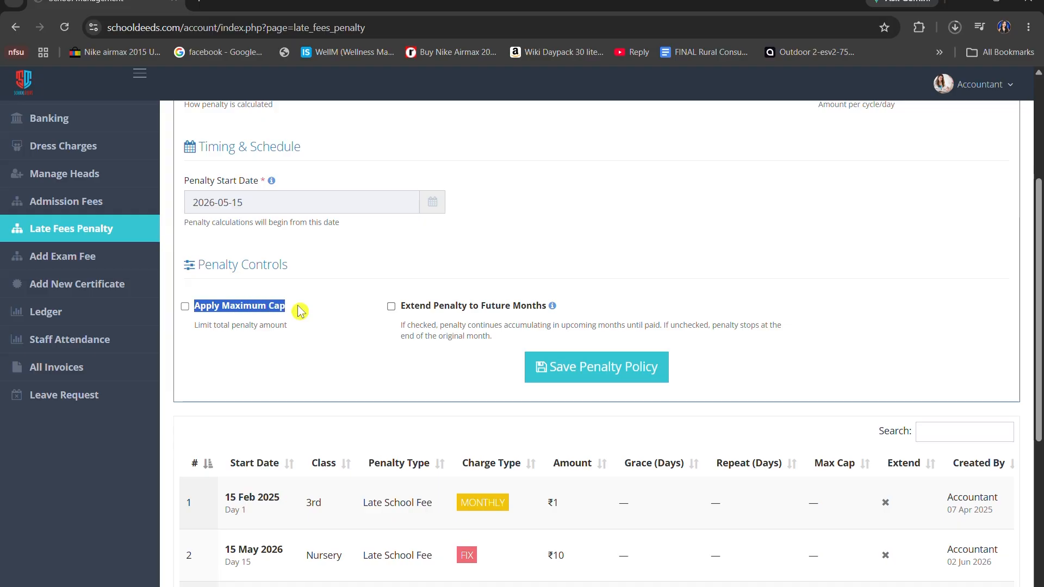
left_click(334, 314)
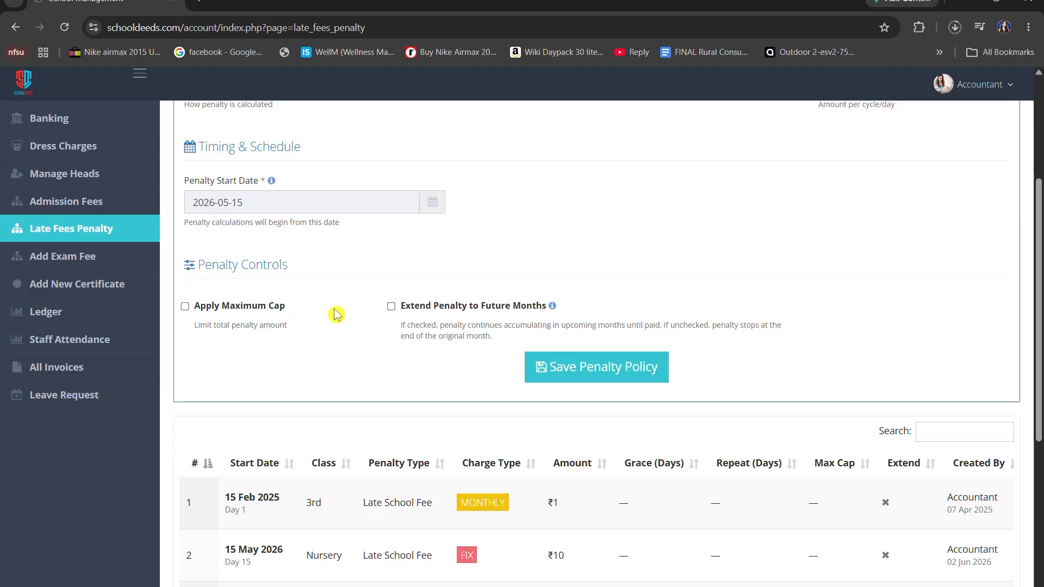
left_click_drag(403, 308, 547, 316)
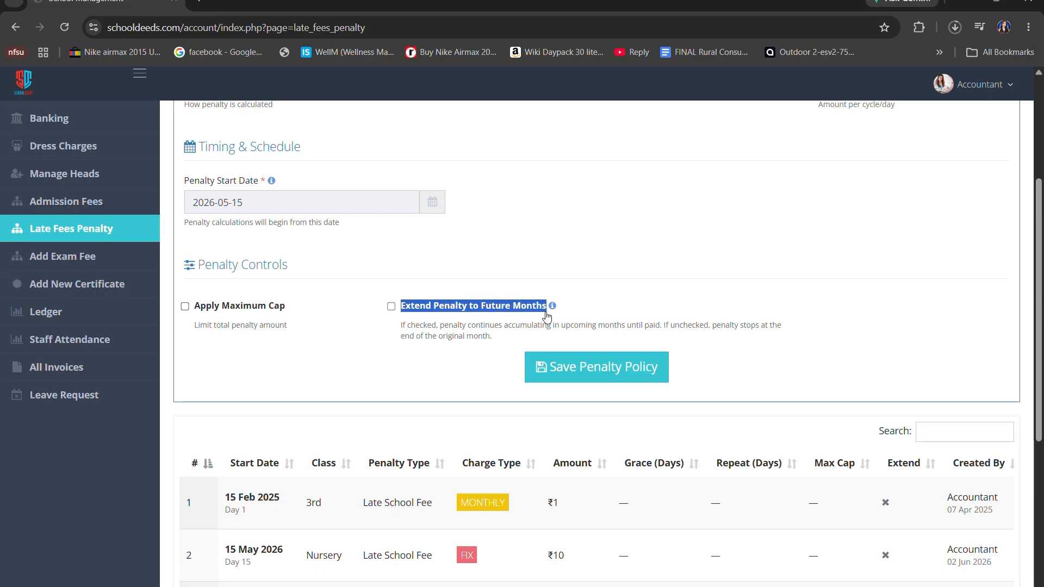
left_click(550, 238)
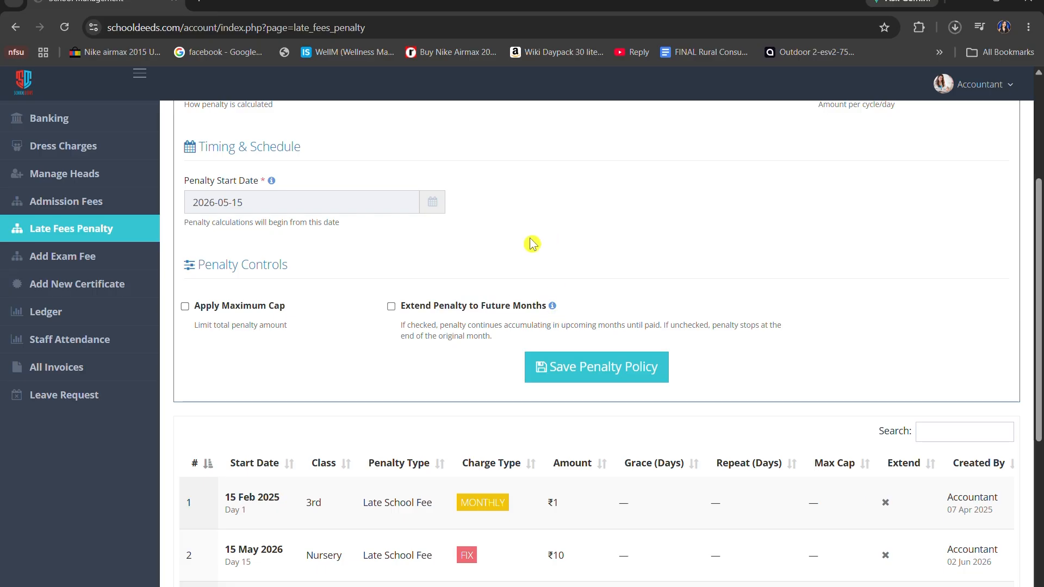
left_click(185, 309)
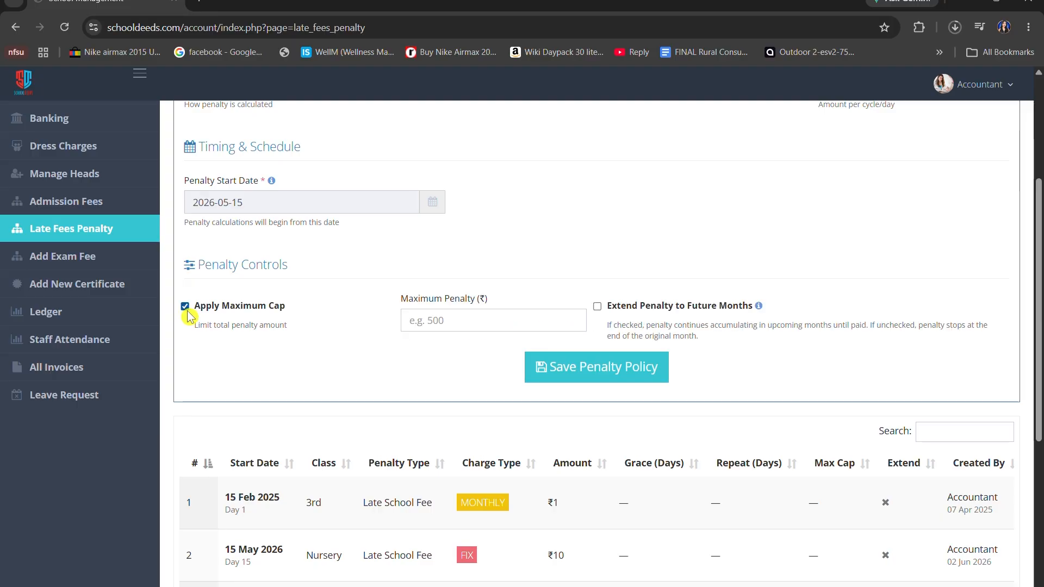
left_click_drag(401, 299, 508, 302)
left_click(524, 322)
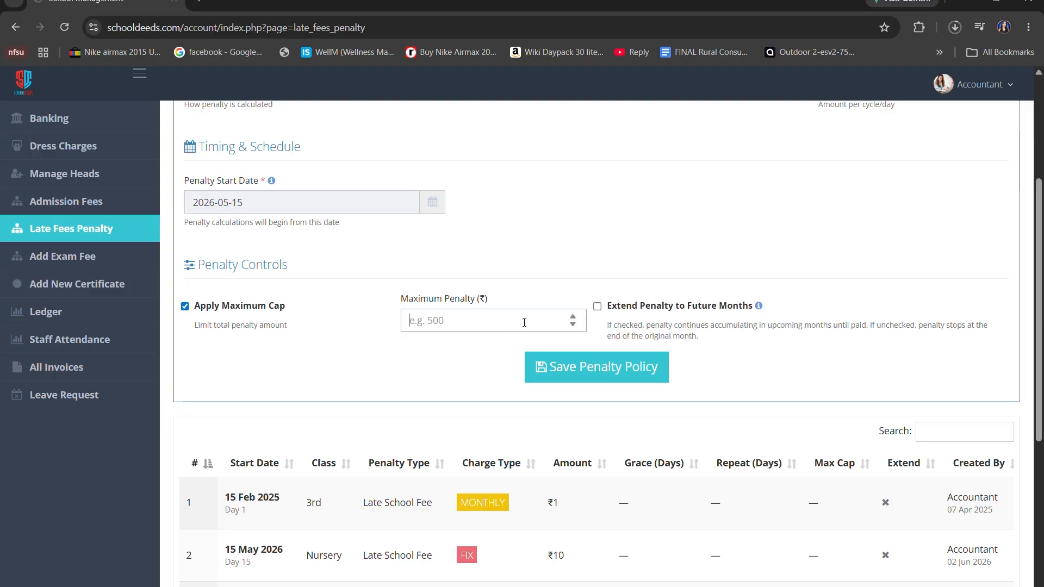
type("100")
Extend the penalty to future months and save the penalty policy
left_click_drag(607, 306, 760, 318)
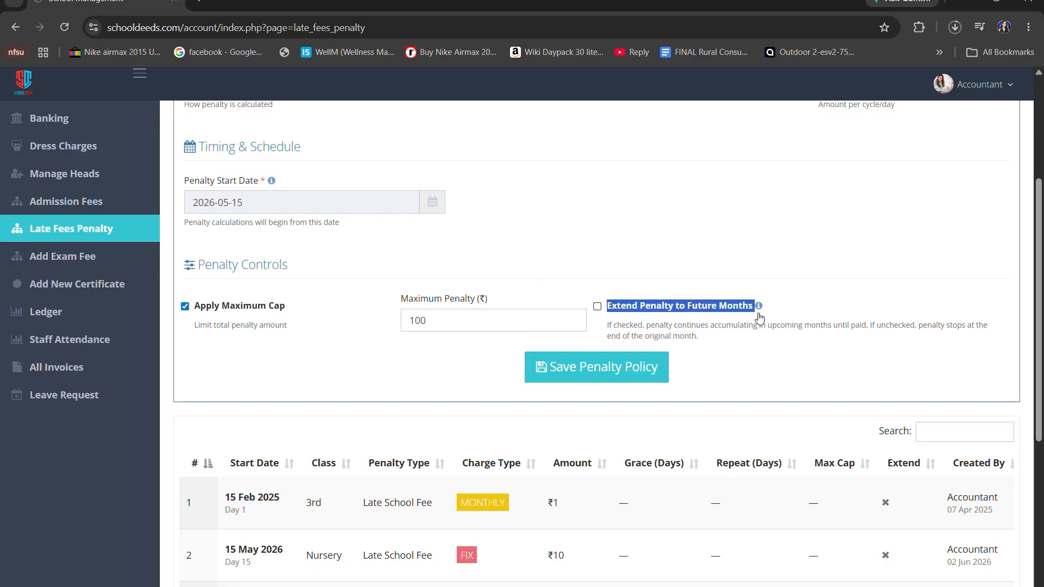
left_click(597, 306)
scroll(717, 327, "up", 4)
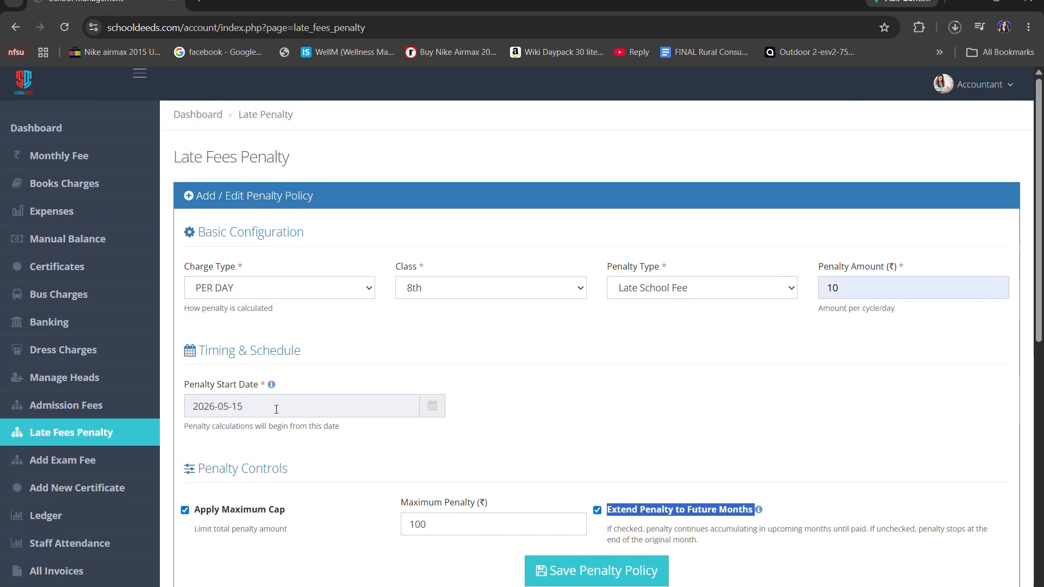
scroll(382, 461, "down", 4)
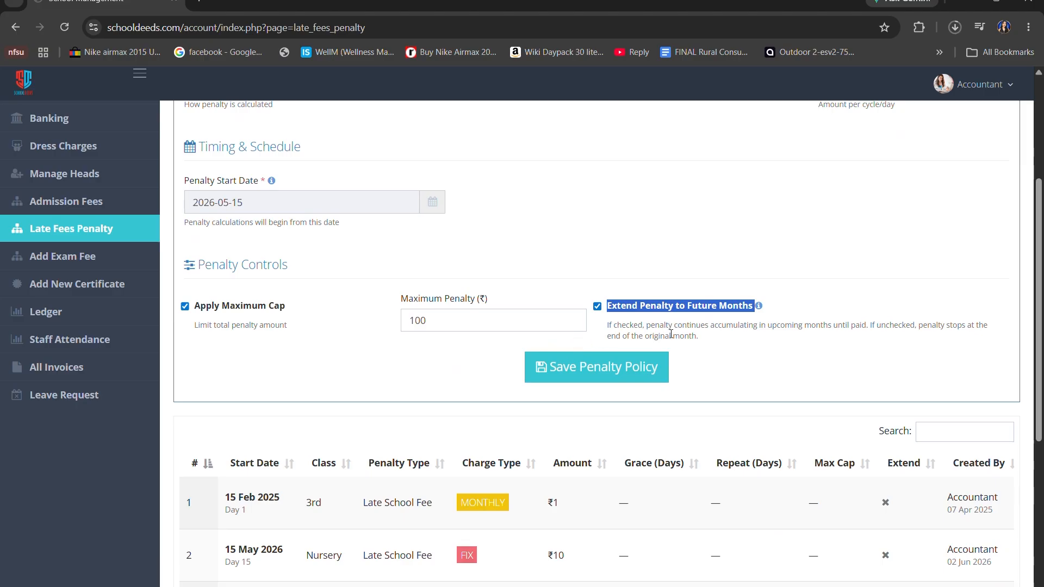
left_click(652, 333)
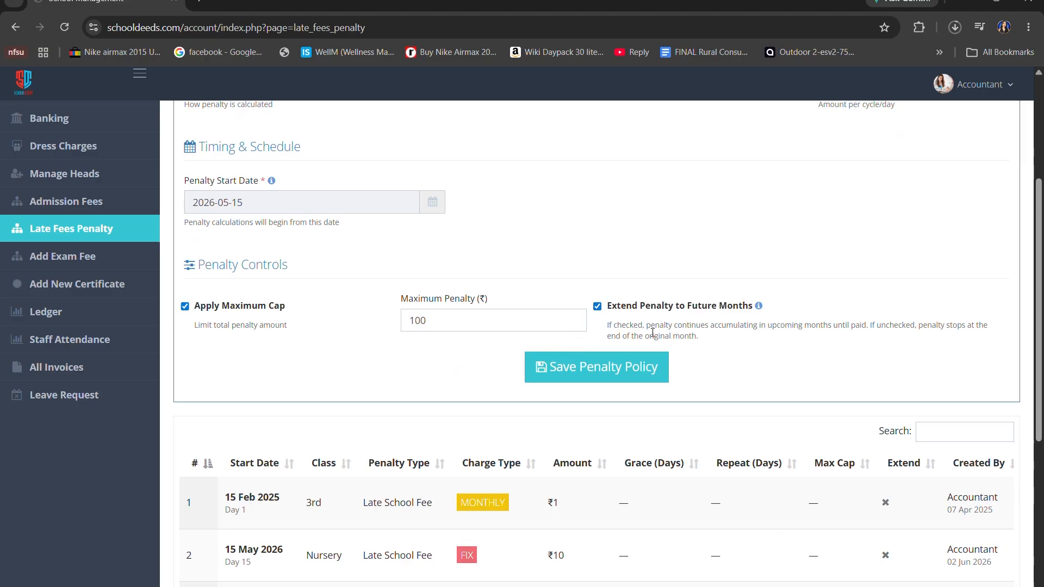
left_click(647, 372)
scroll(672, 336, "down", 3)
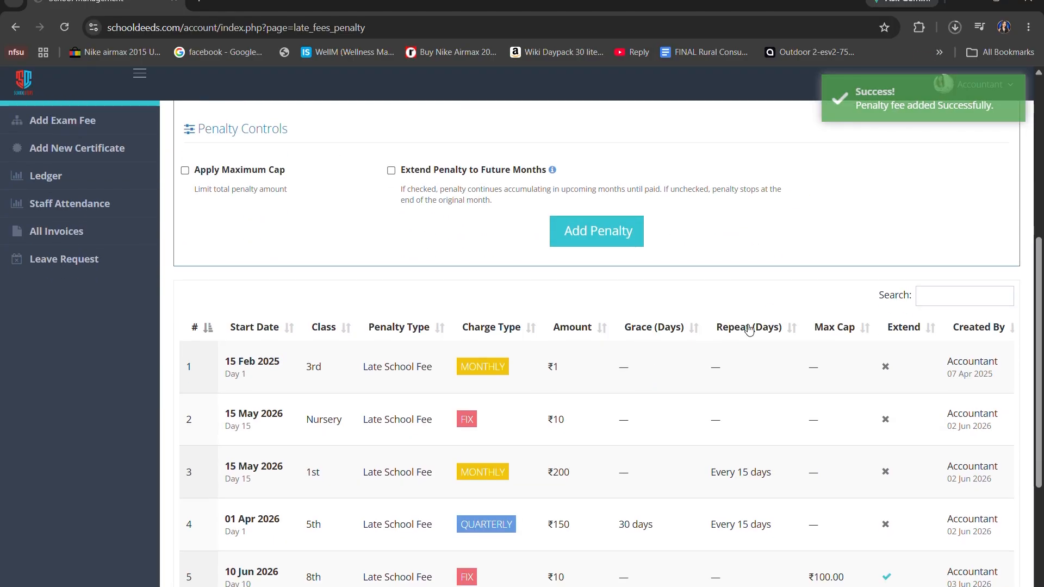
Review the newly added 8th class penalty in the policy list, including its status and available actions
scroll(750, 330, "down", 4)
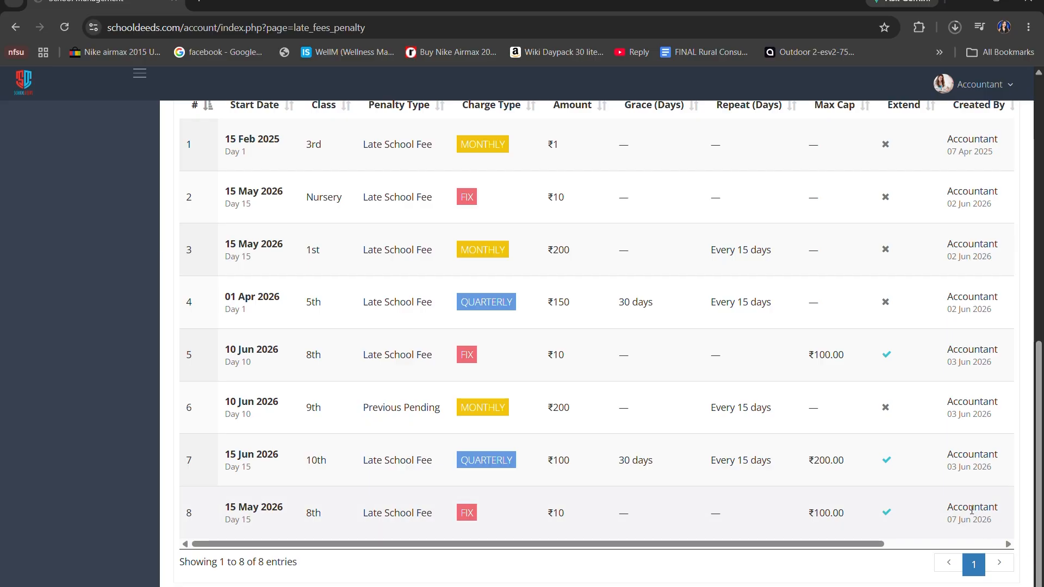
left_click_drag(945, 511, 1018, 527)
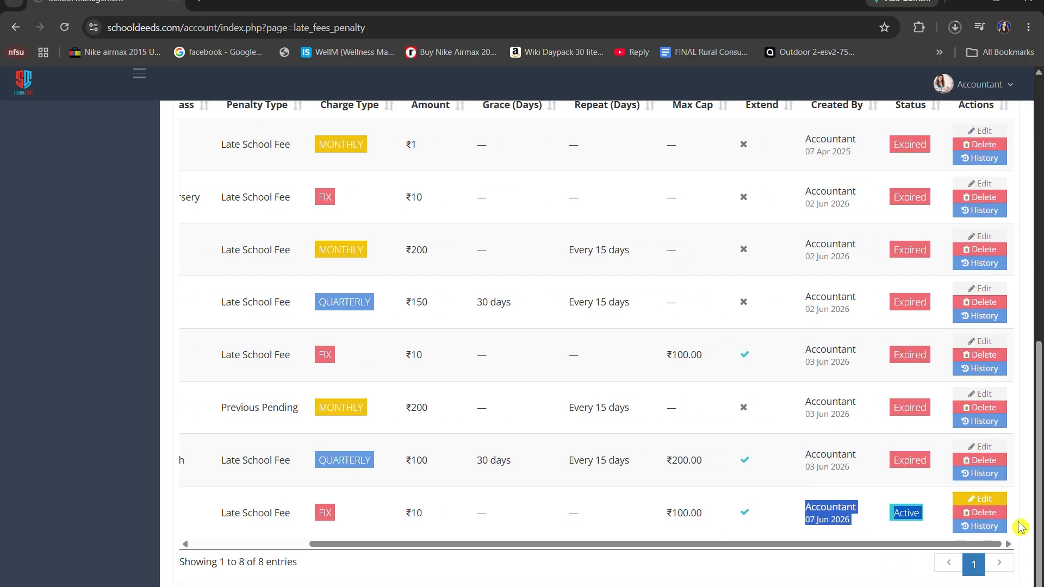
left_click_drag(893, 546, 671, 569)
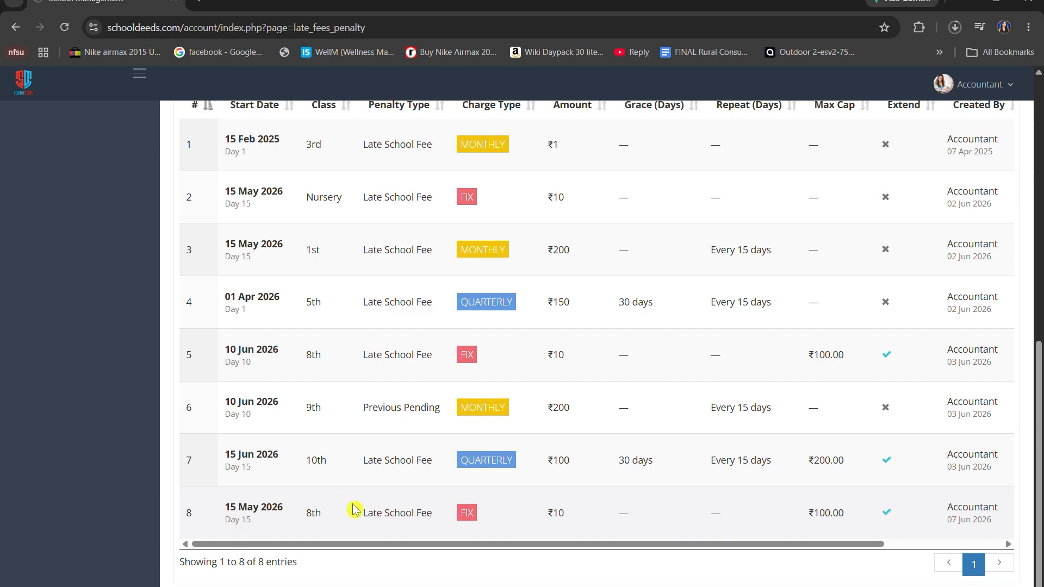
Edit the active 8th class late school fee penalty, setting its amount to ₹15, and update the record
left_click_drag(435, 544, 575, 567)
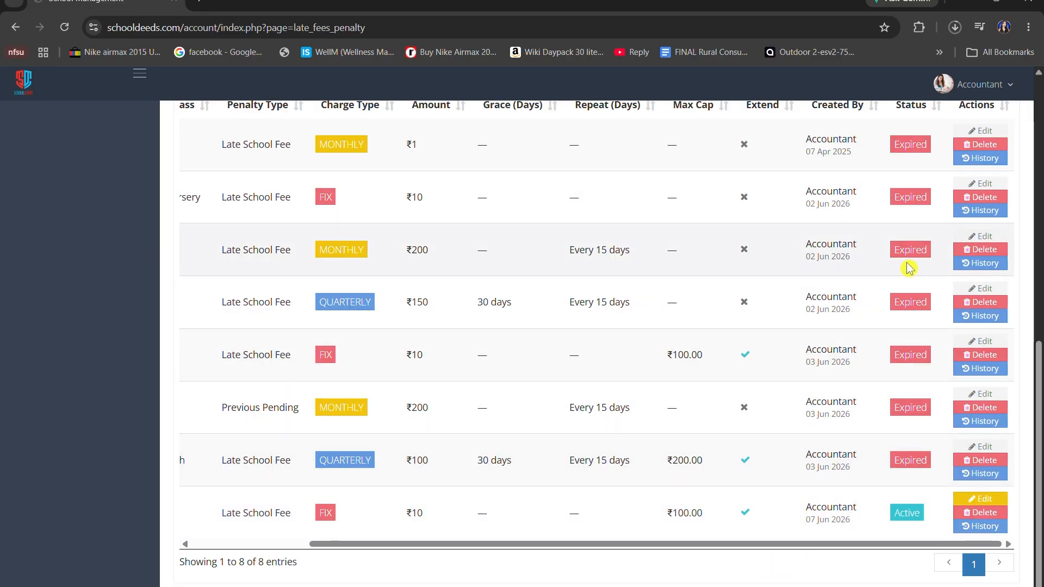
left_click(985, 504)
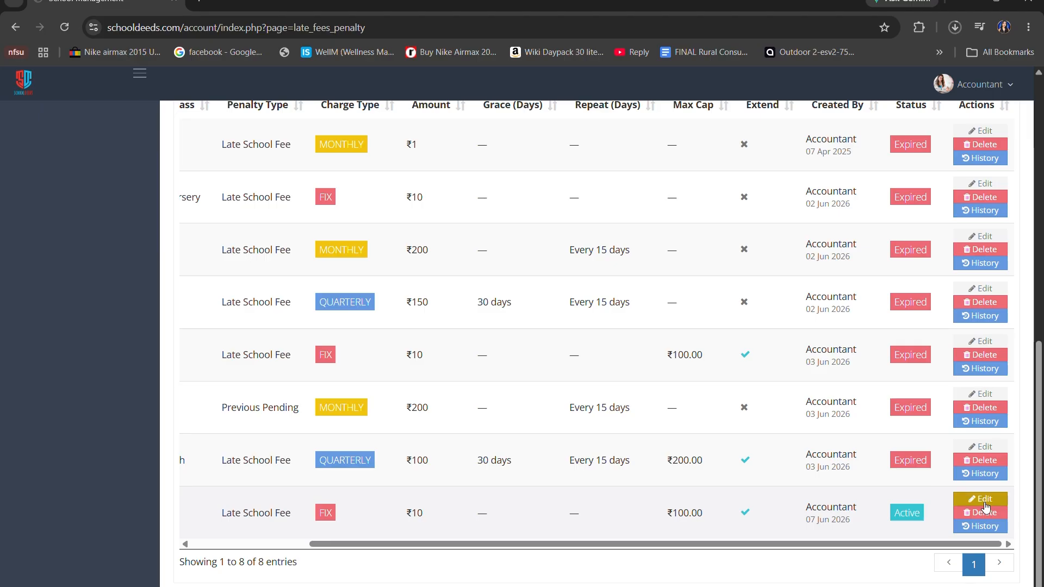
scroll(973, 500, "up", 1)
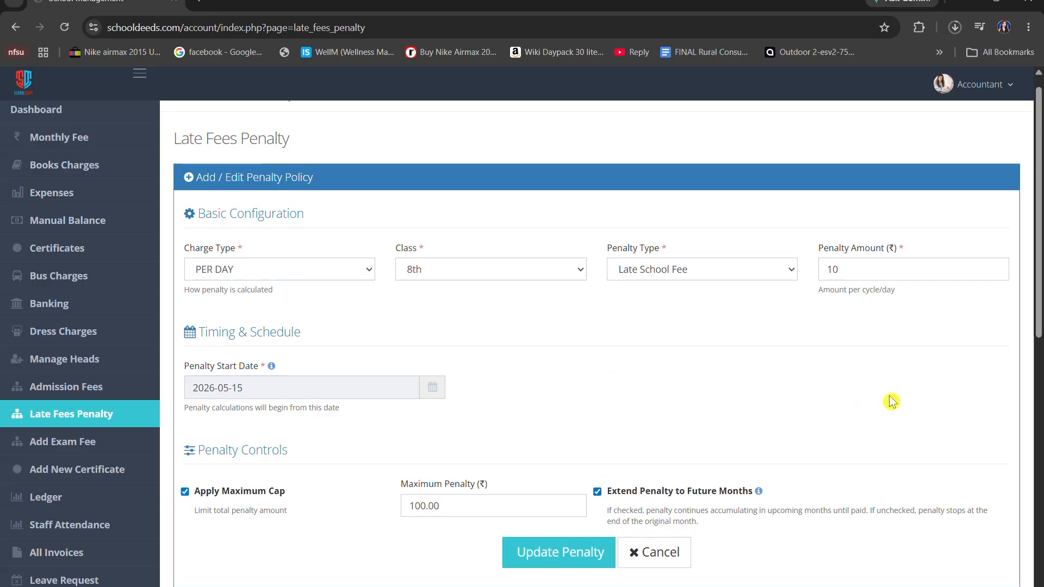
left_click(885, 277)
key("BackSpace")
type("5")
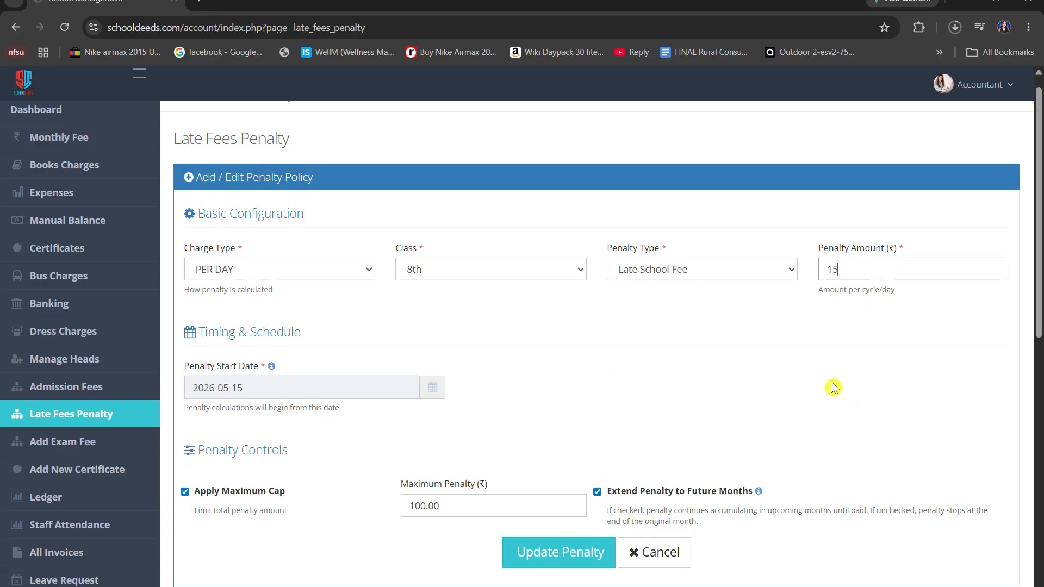
scroll(834, 387, "down", 1)
left_click(590, 481)
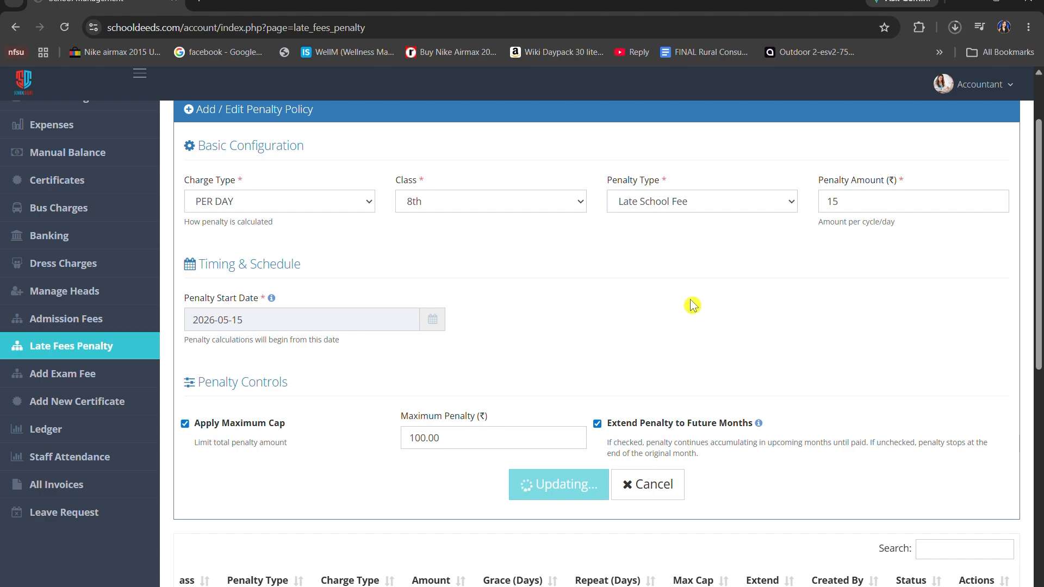
Check the updated 8th class penalty in the policy list and examine the logged actions in its history
scroll(692, 305, "down", 1)
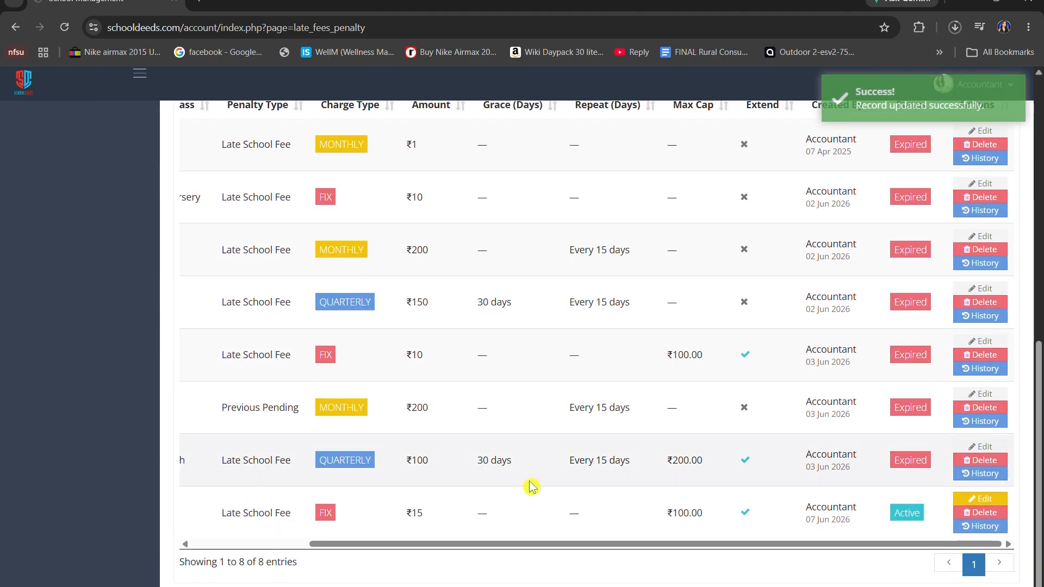
left_click_drag(776, 546, 650, 566)
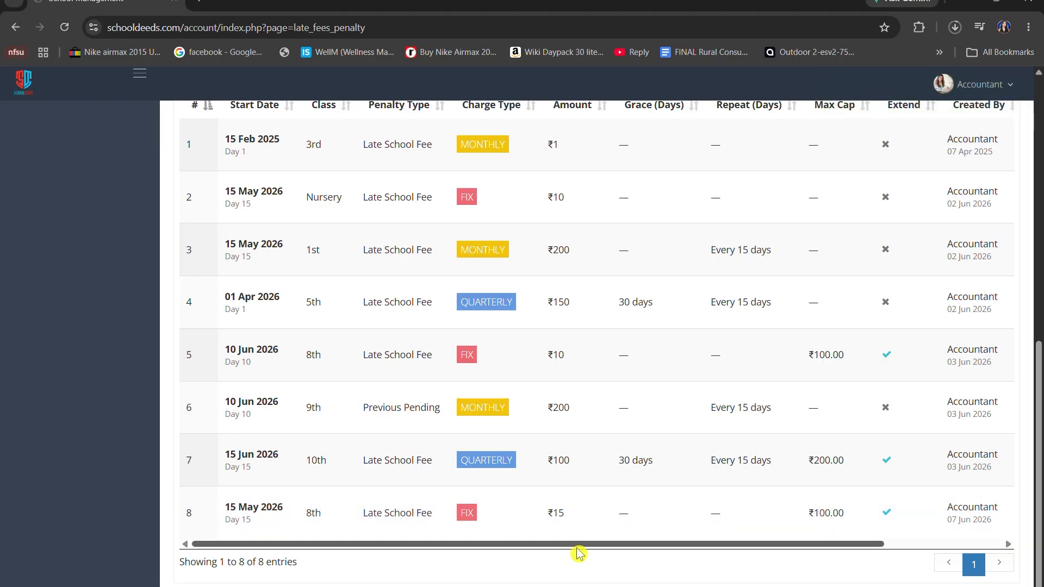
left_click_drag(576, 543, 832, 546)
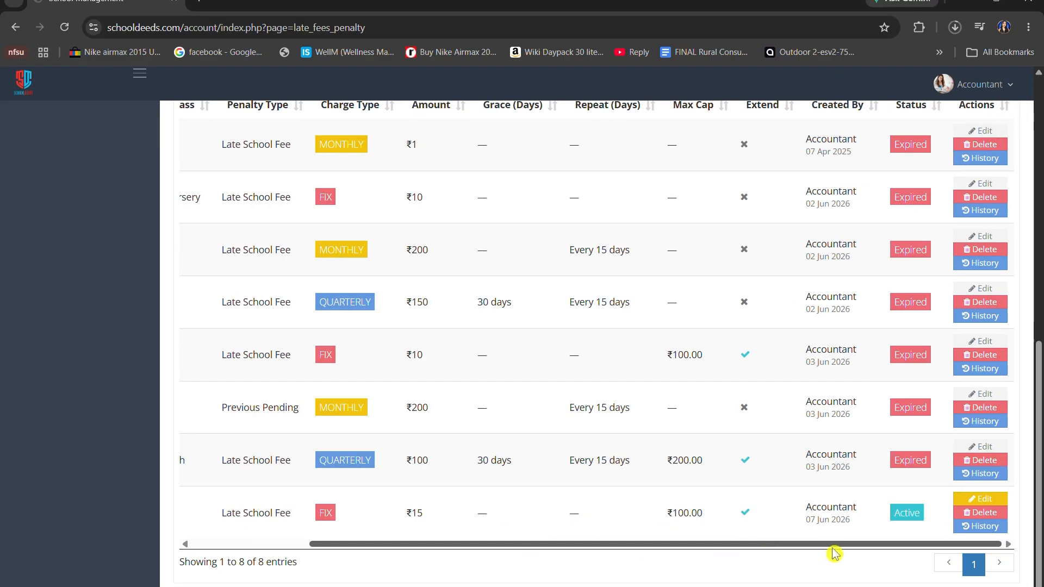
left_click(985, 527)
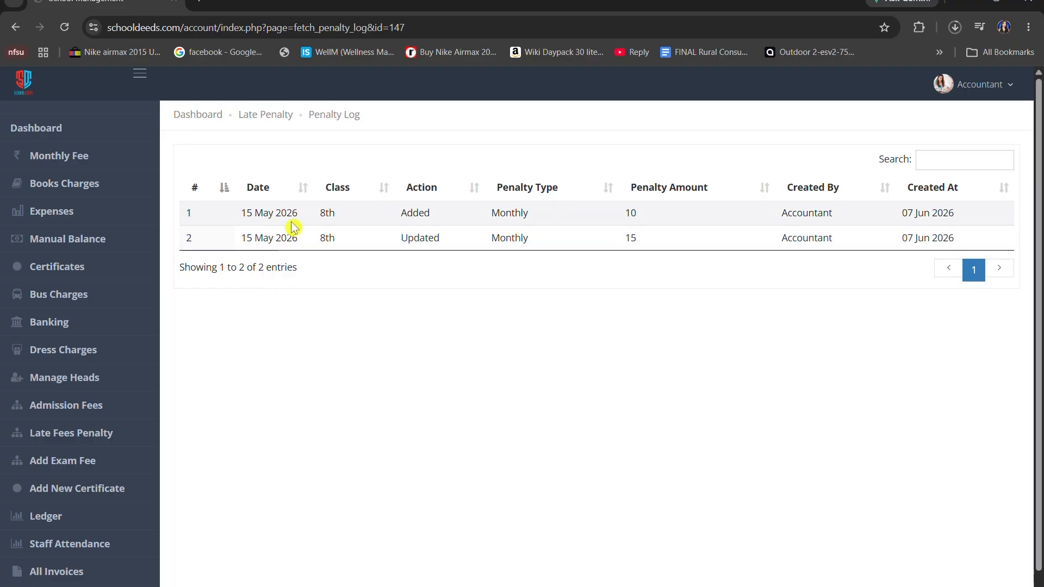
left_click_drag(400, 213, 463, 247)
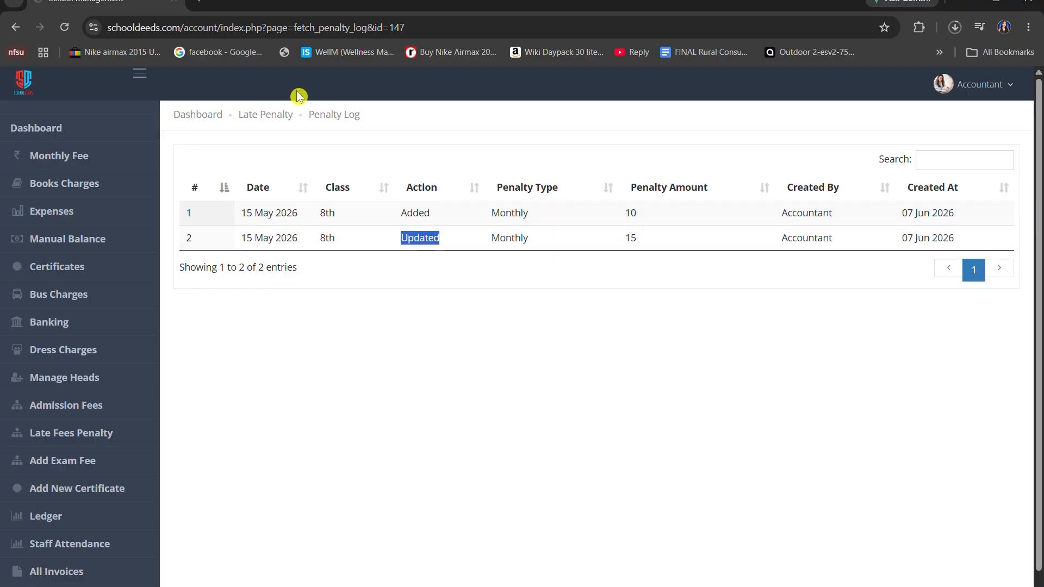
Return to the late penalty page and start a new policy with charge type MONTHLY (Recurring Cycles) for class 9th
left_click(273, 113)
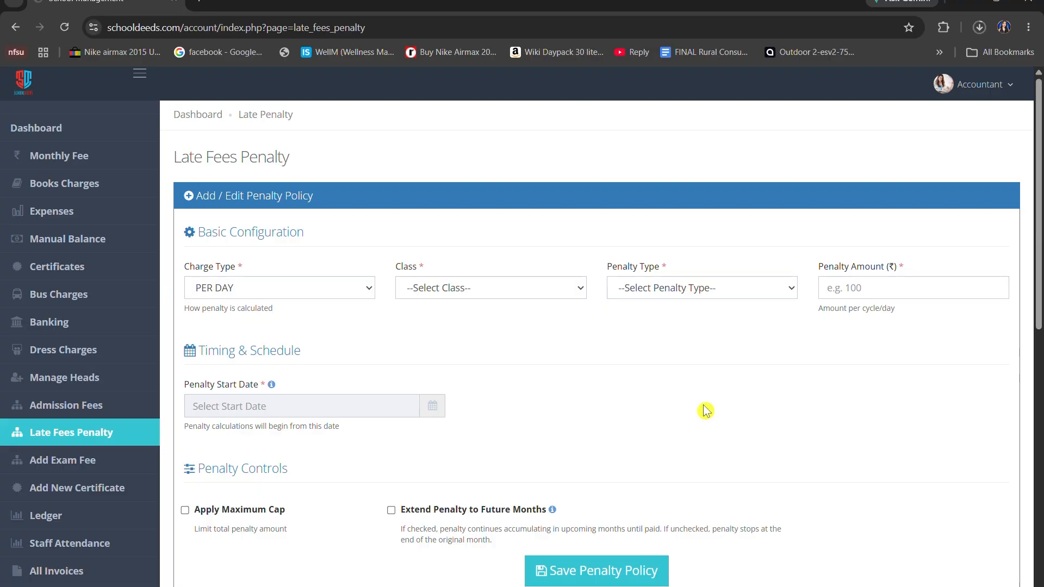
scroll(447, 532, "down", 7)
scroll(326, 427, "up", 7)
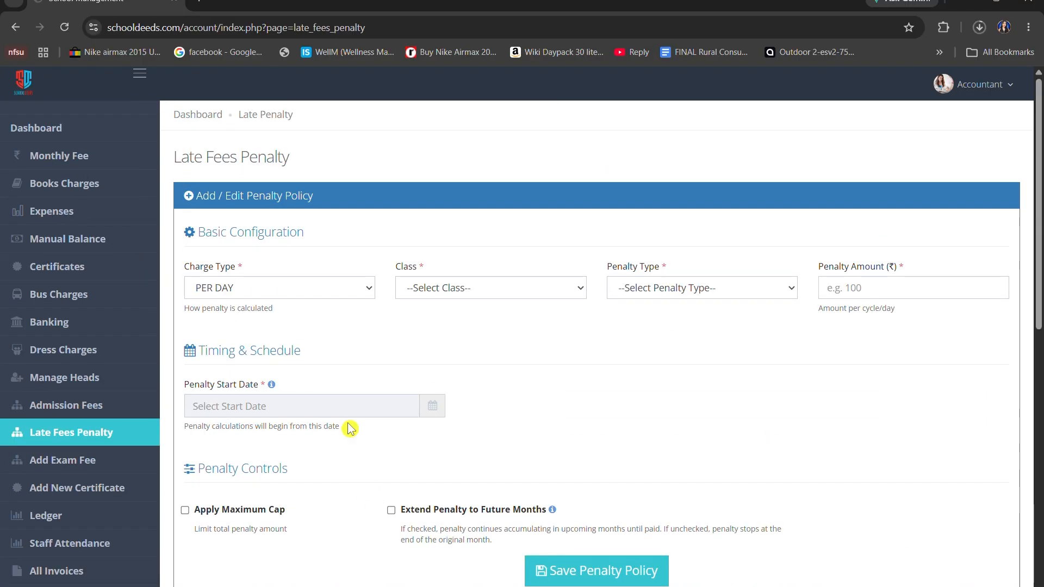
left_click(318, 289)
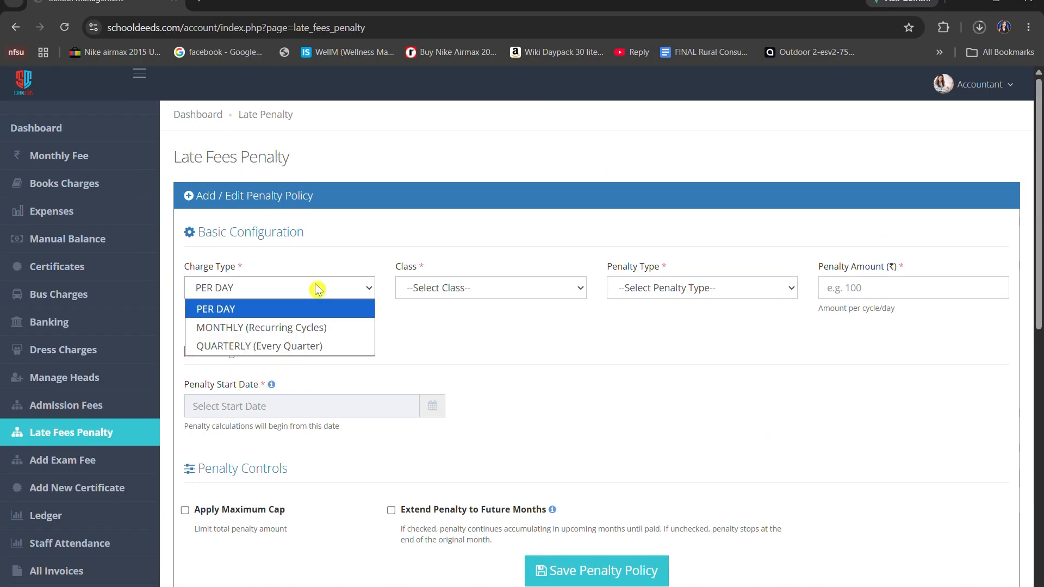
left_click(331, 324)
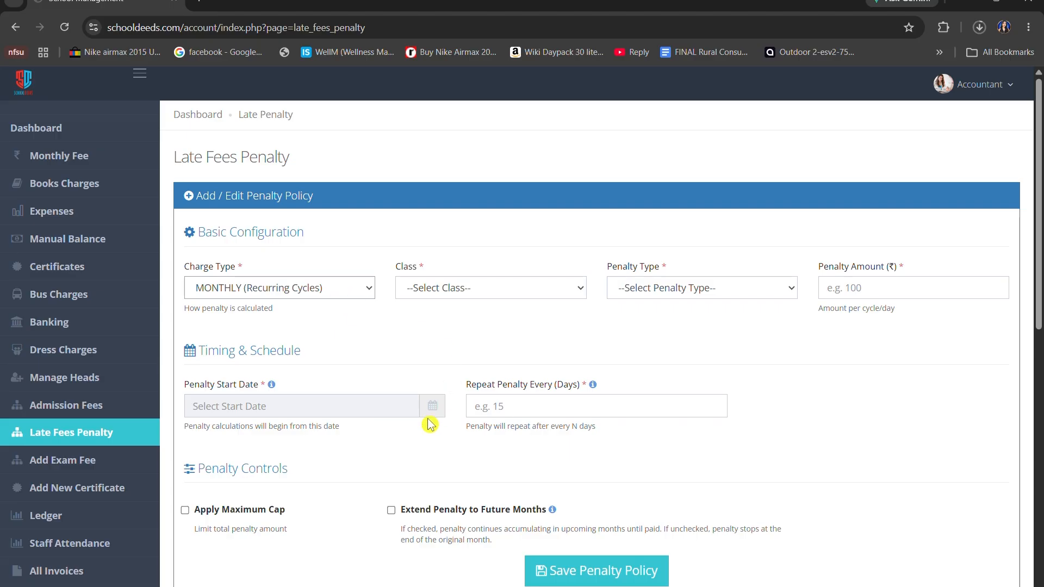
left_click(435, 288)
left_click(453, 522)
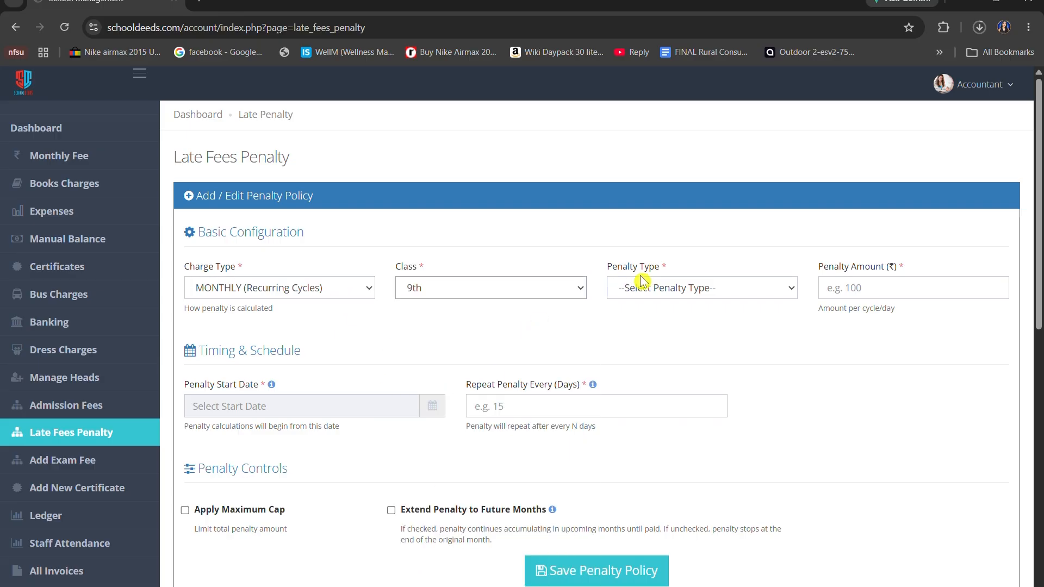
Choose Previous Pending as the penalty type and set the penalty amount to ₹100
left_click(665, 288)
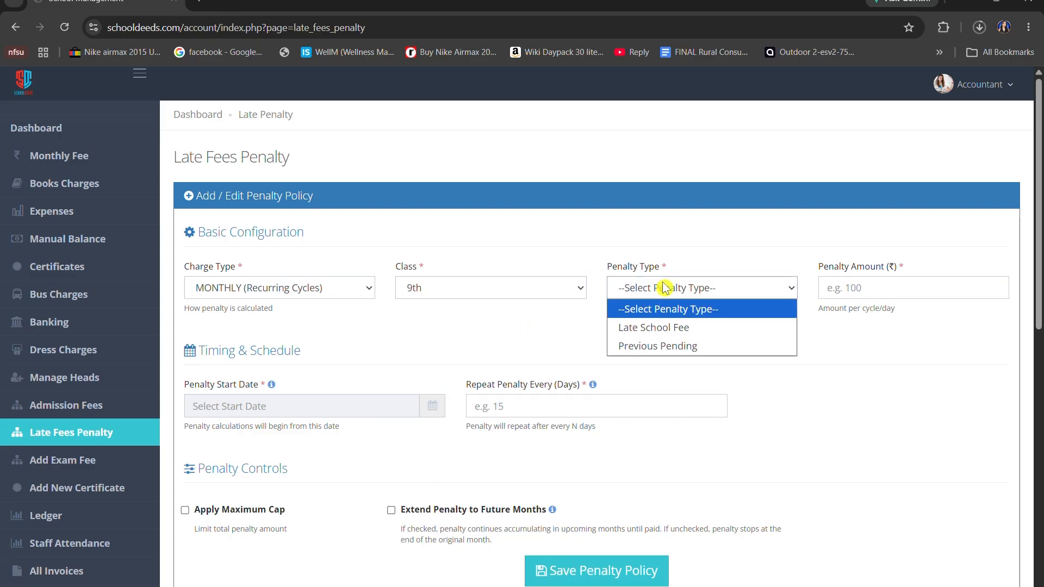
left_click(687, 349)
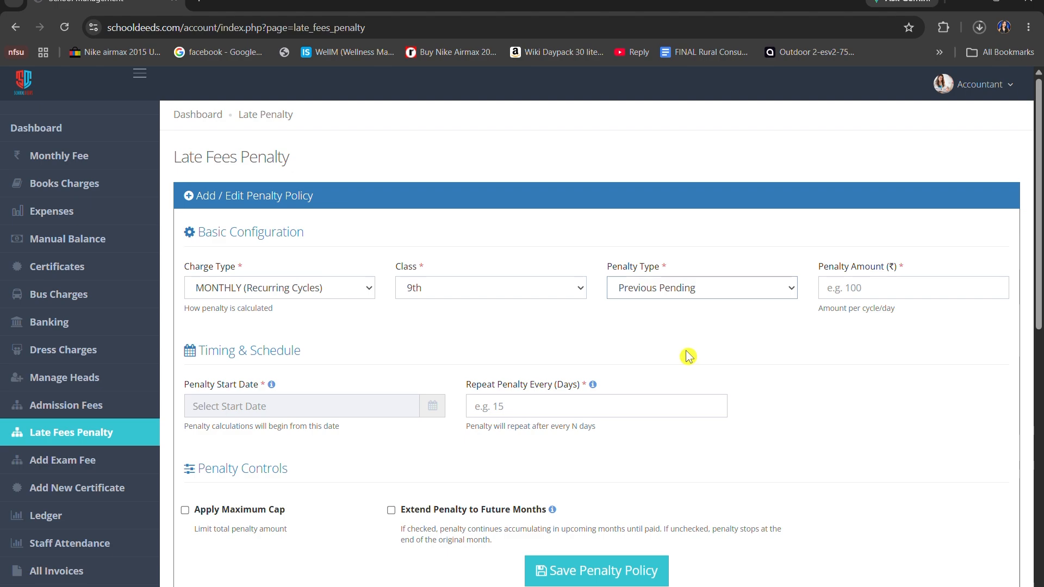
left_click(933, 280)
type("100")
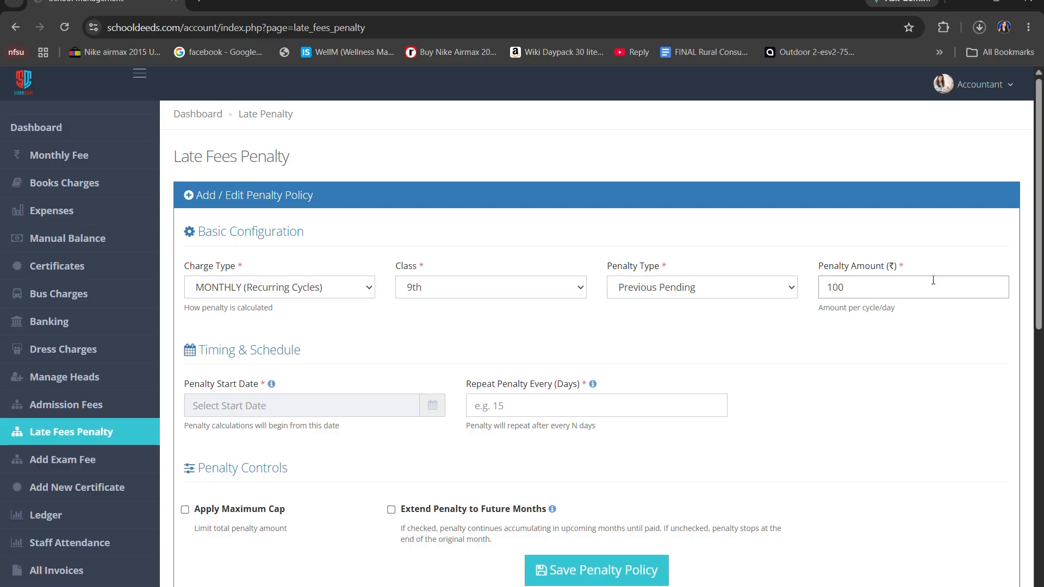
Set the penalty start date to 2026-05-01 and repeat the penalty every 20 days
scroll(867, 282, "down", 1)
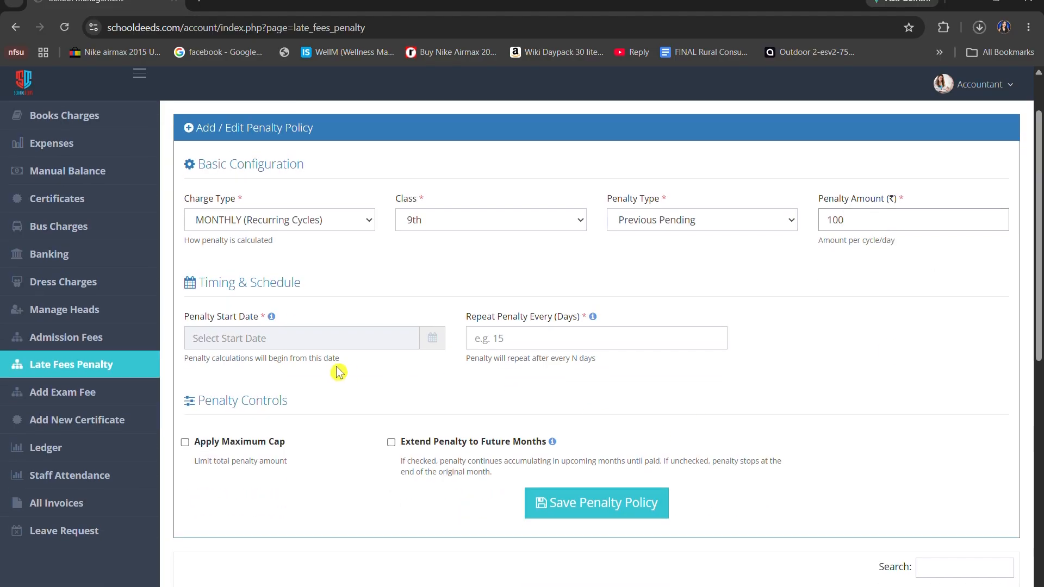
left_click(305, 338)
left_click(197, 182)
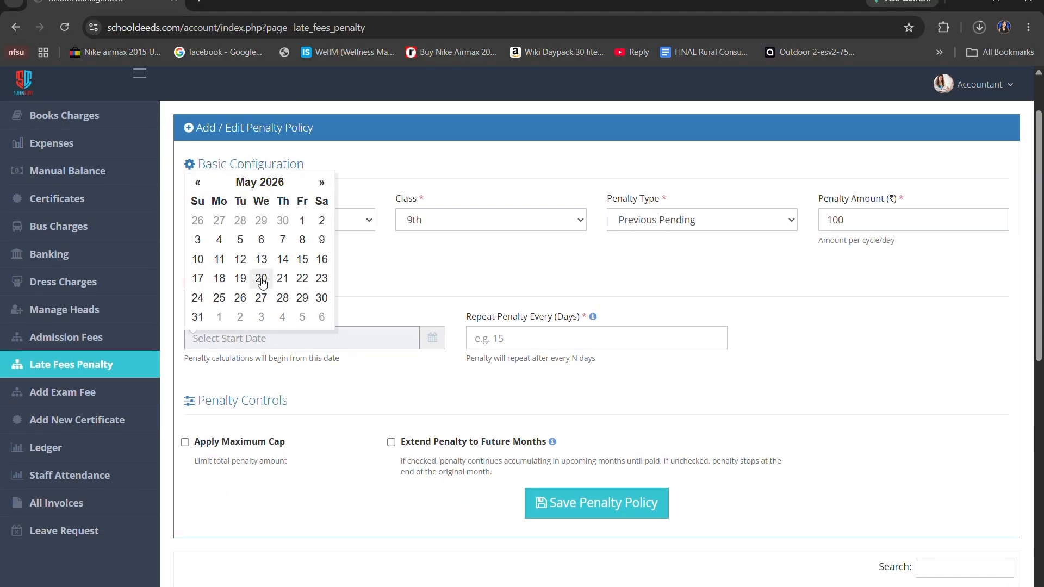
left_click(305, 224)
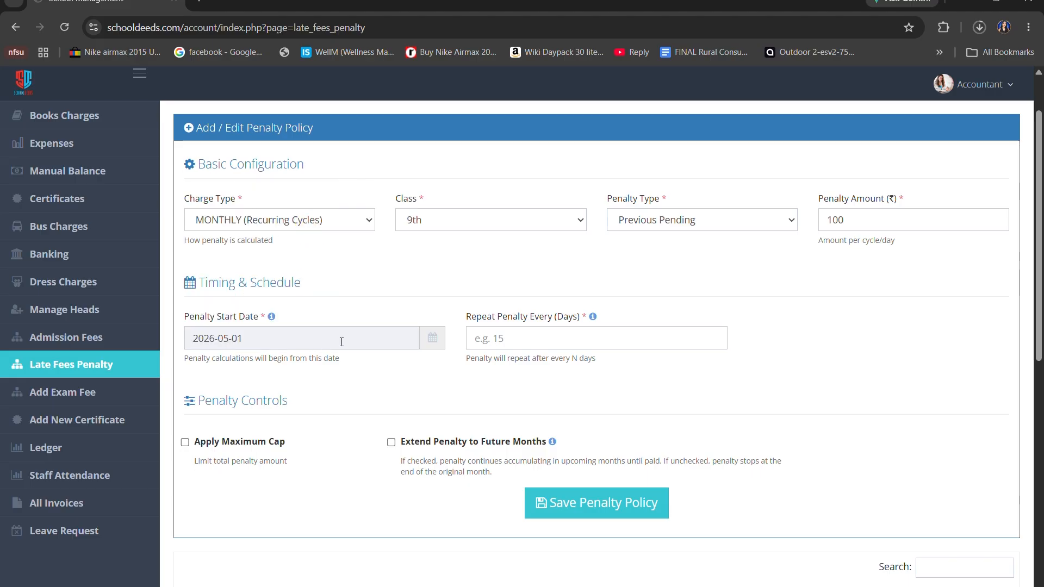
left_click(512, 342)
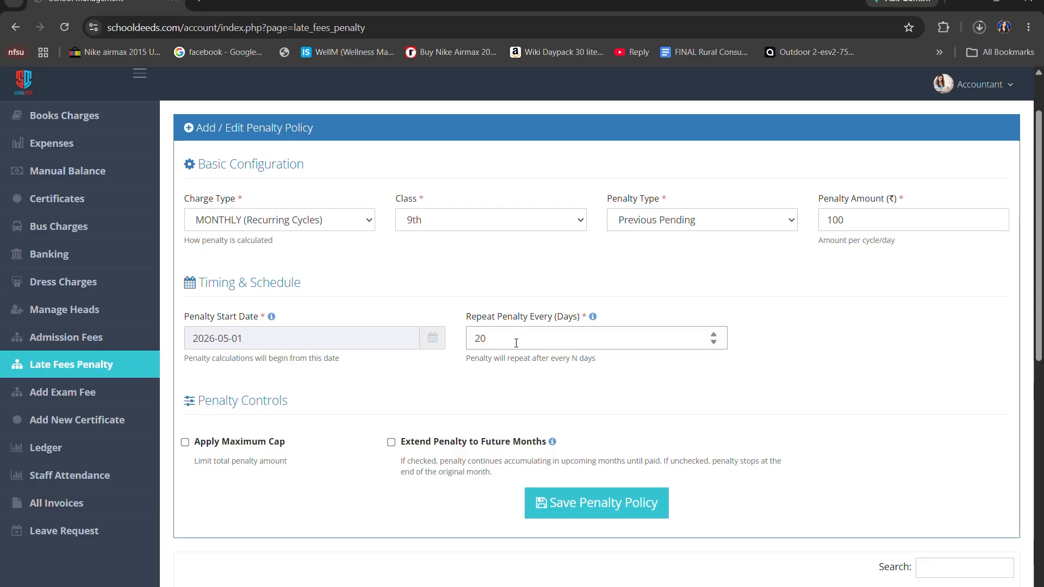
Extend the monthly 9th class penalty to future months without a maximum cap and save the policy
scroll(516, 343, "down", 1)
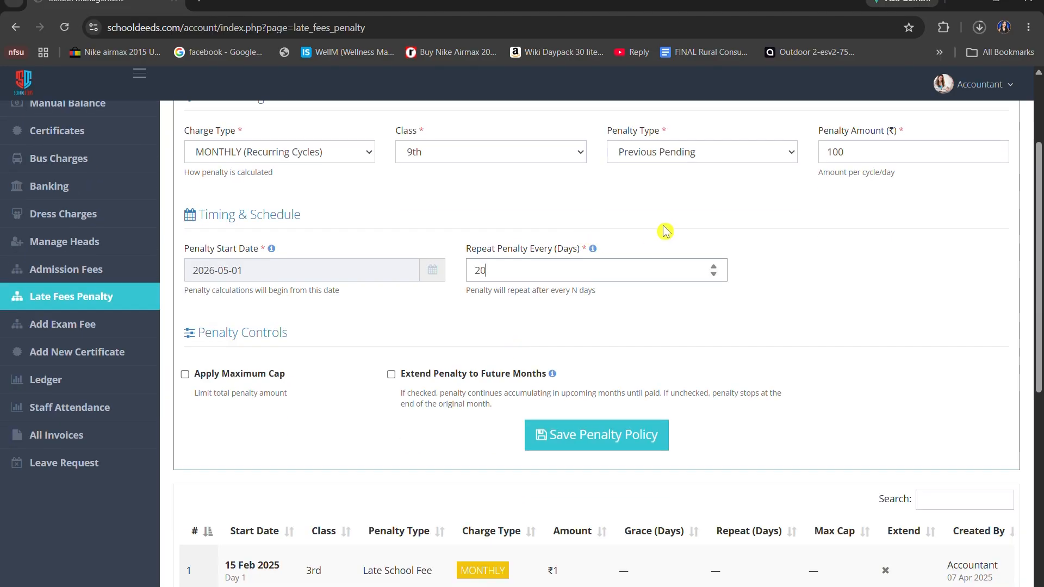
scroll(350, 386, "down", 3)
scroll(217, 207, "up", 2)
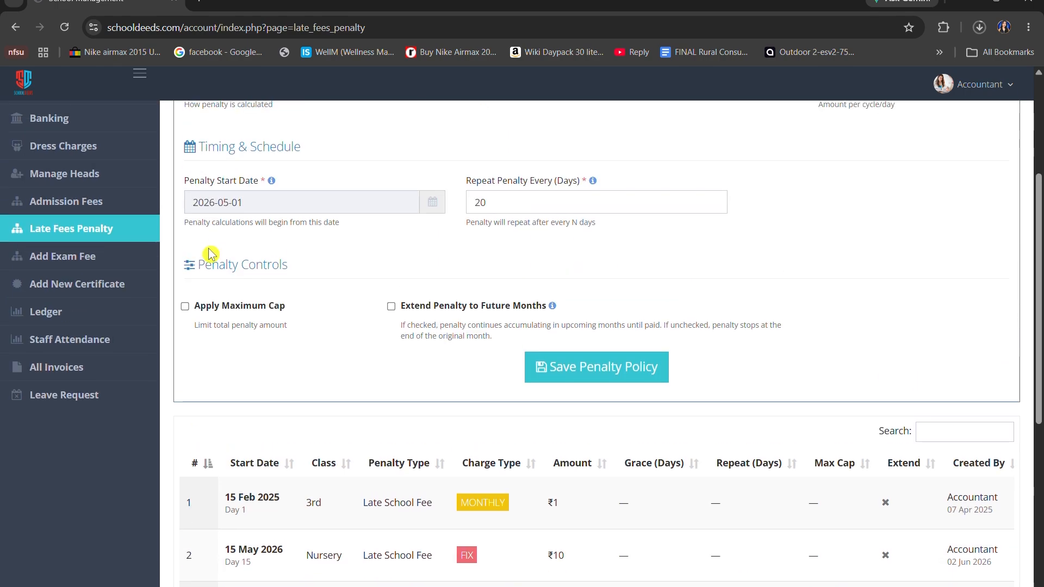
left_click_drag(199, 310, 279, 306)
left_click(288, 318)
left_click(391, 307)
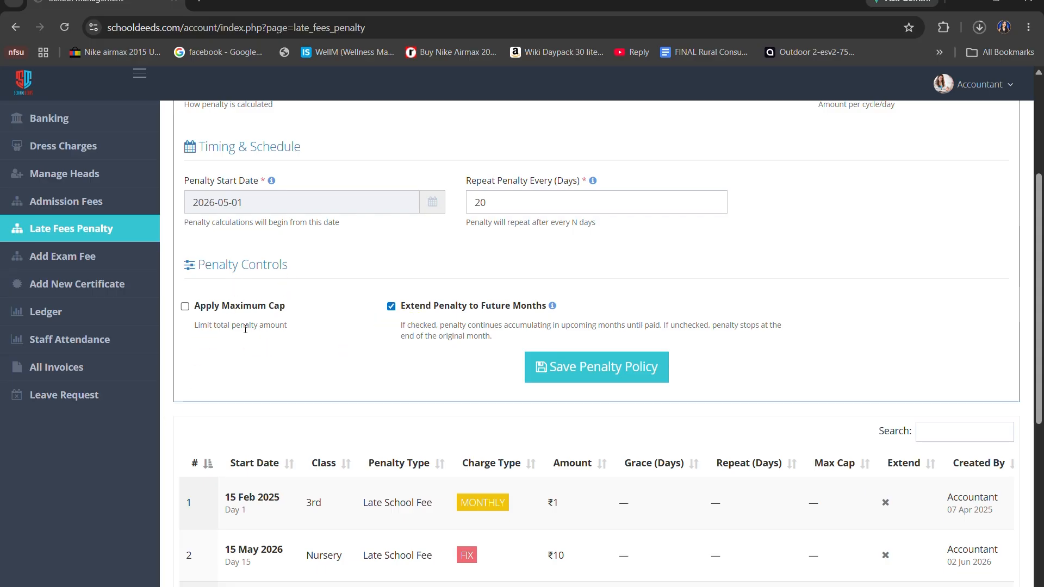
left_click(538, 366)
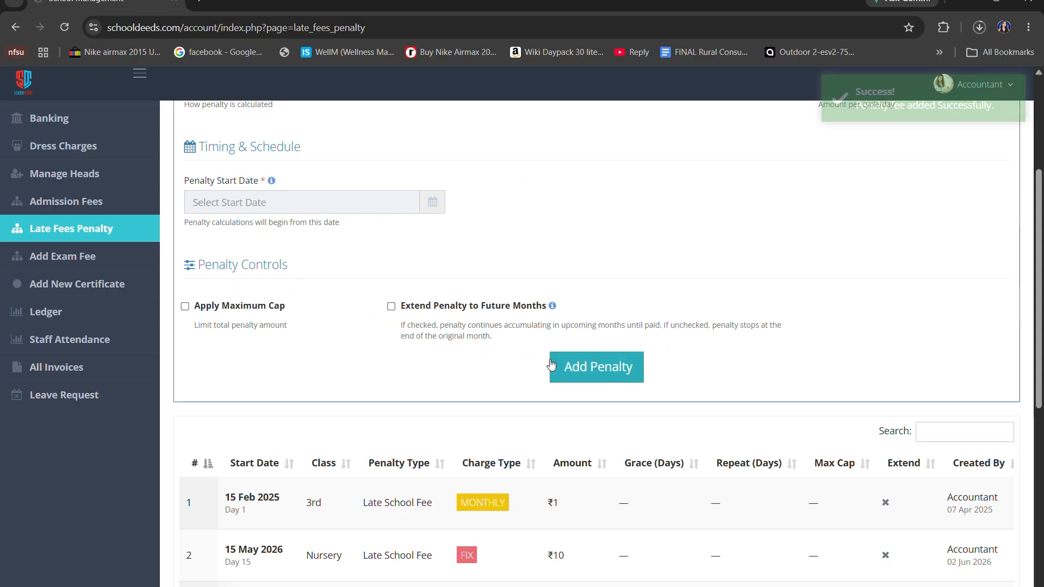
Review the new 9th class penalty in the policy list, from its start date through its status and actions
scroll(551, 364, "down", 8)
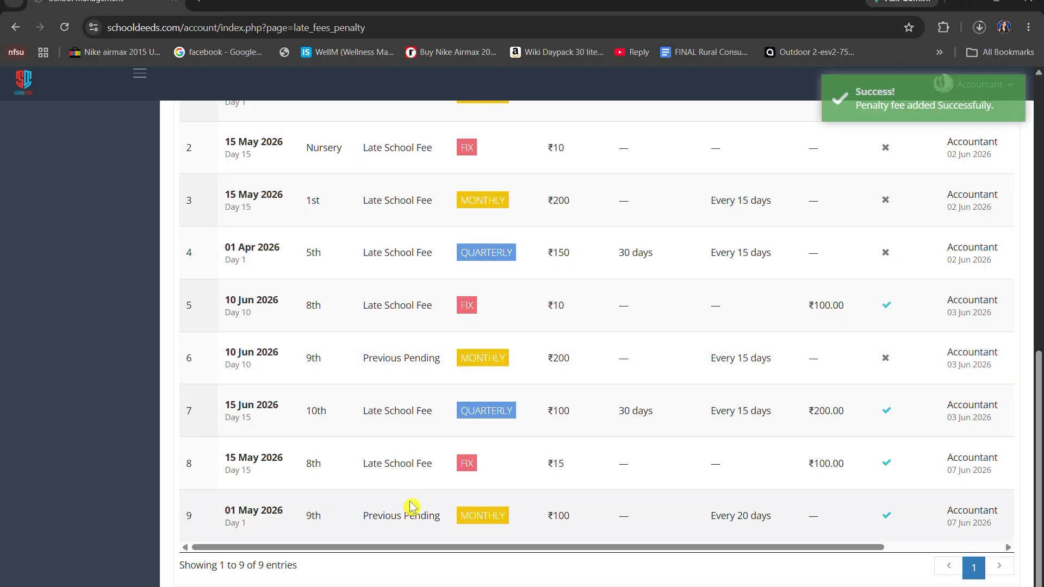
left_click_drag(218, 515, 293, 511)
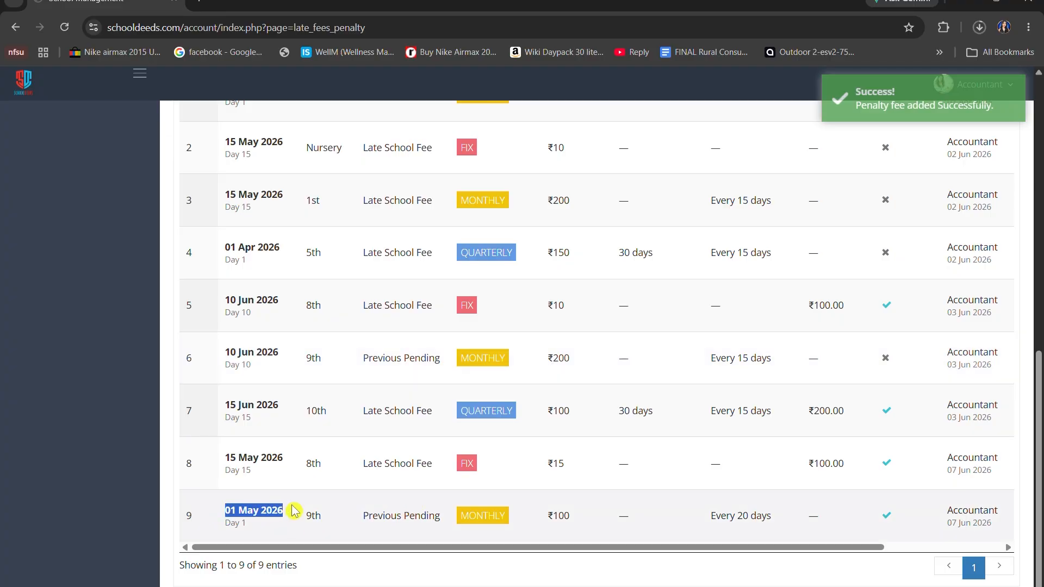
left_click(282, 527)
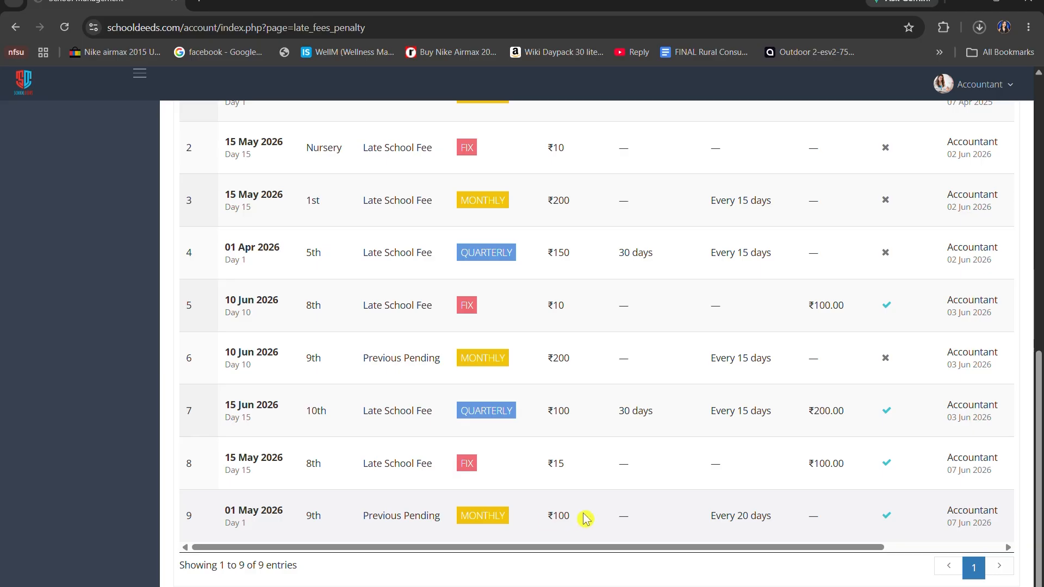
left_click_drag(588, 548, 787, 579)
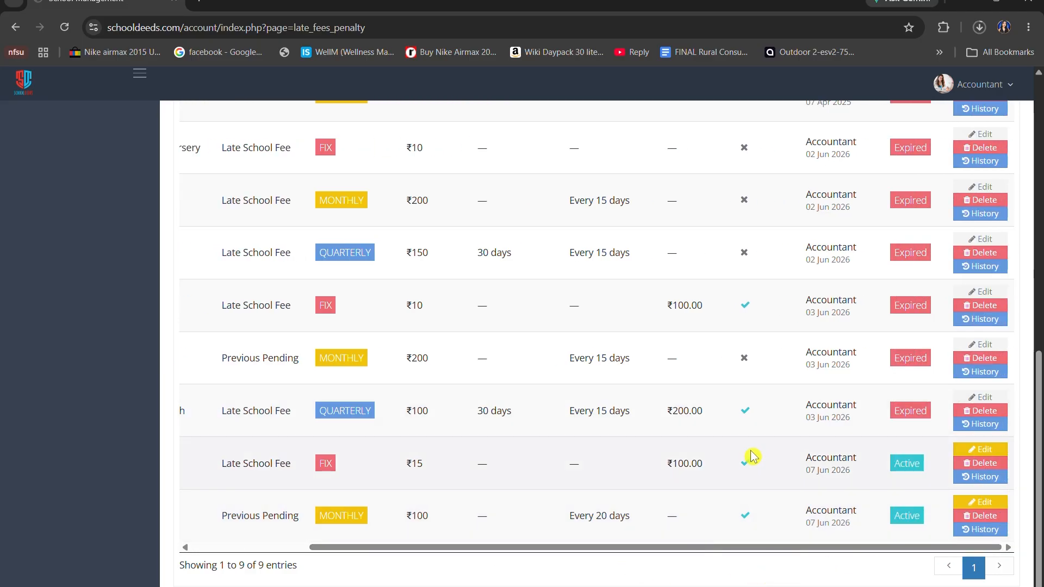
Start a new late fee penalty policy with the QUARTERLY (Every Quarter) charge type for the 10th class
scroll(745, 458, "up", 15)
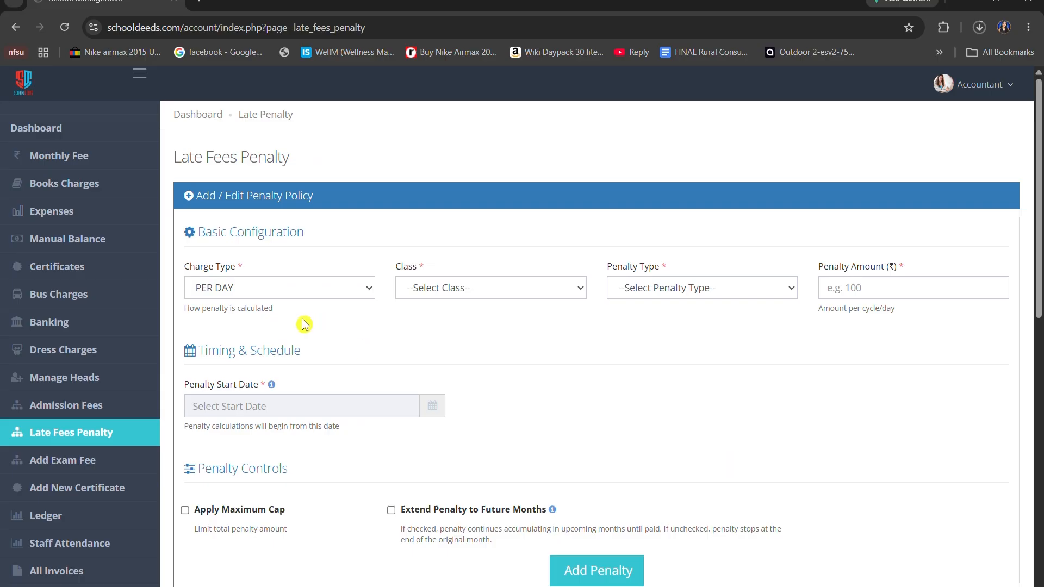
left_click(282, 296)
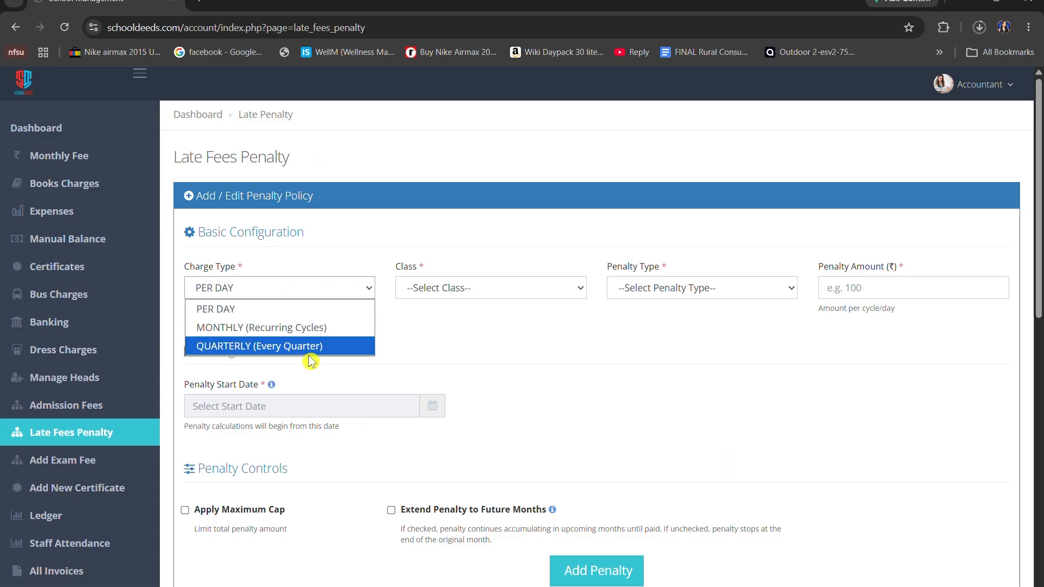
left_click(341, 348)
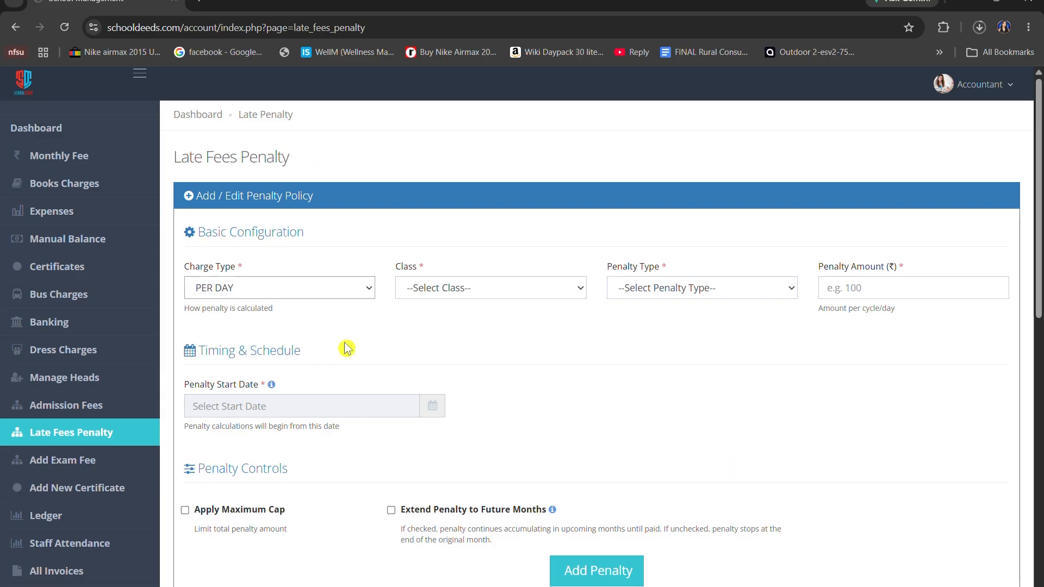
left_click(427, 288)
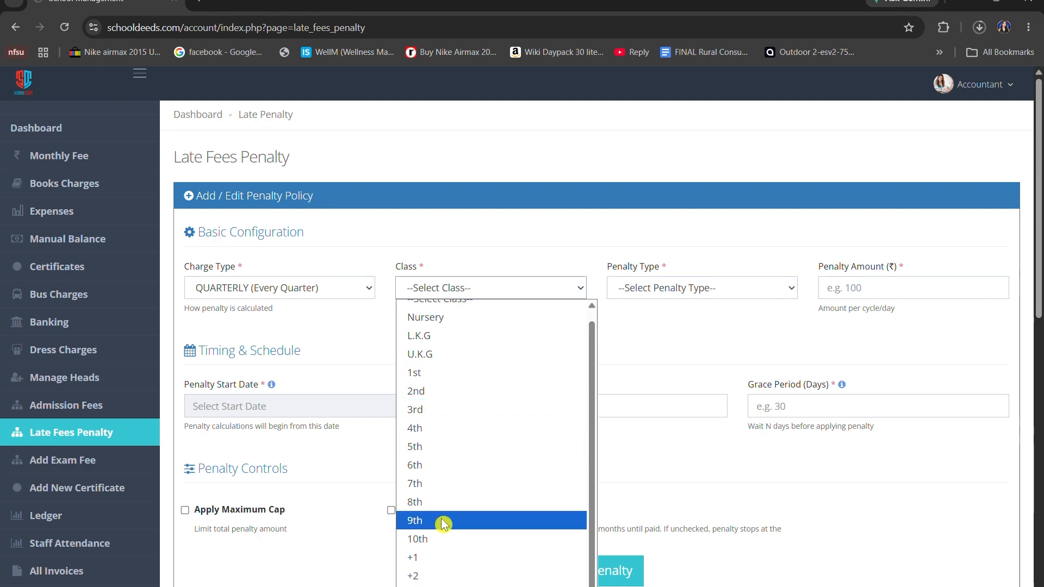
left_click(441, 548)
Choose Late School Fee as the penalty type and set the penalty amount to ₹50
left_click(788, 289)
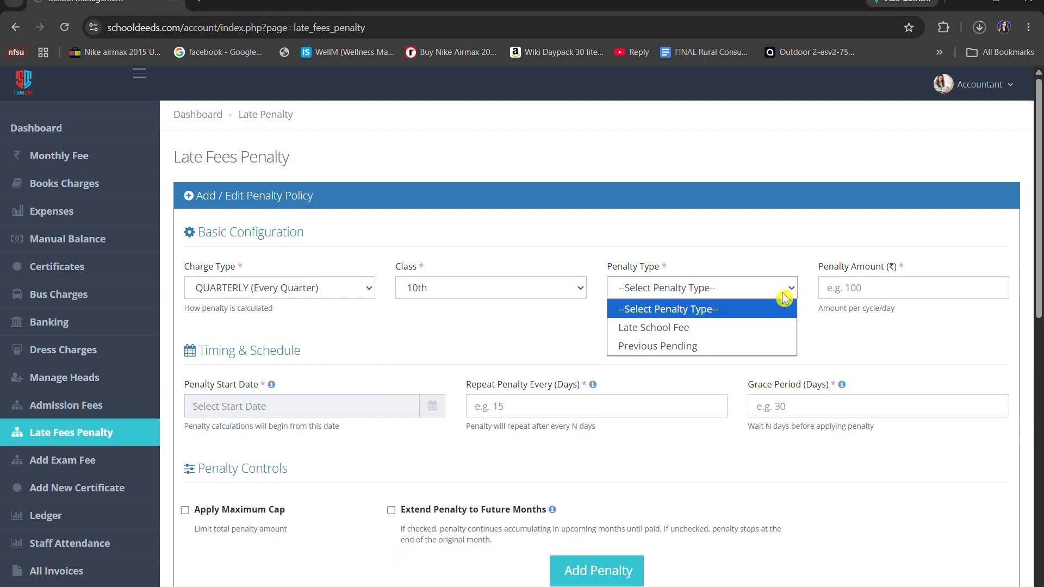
left_click(730, 331)
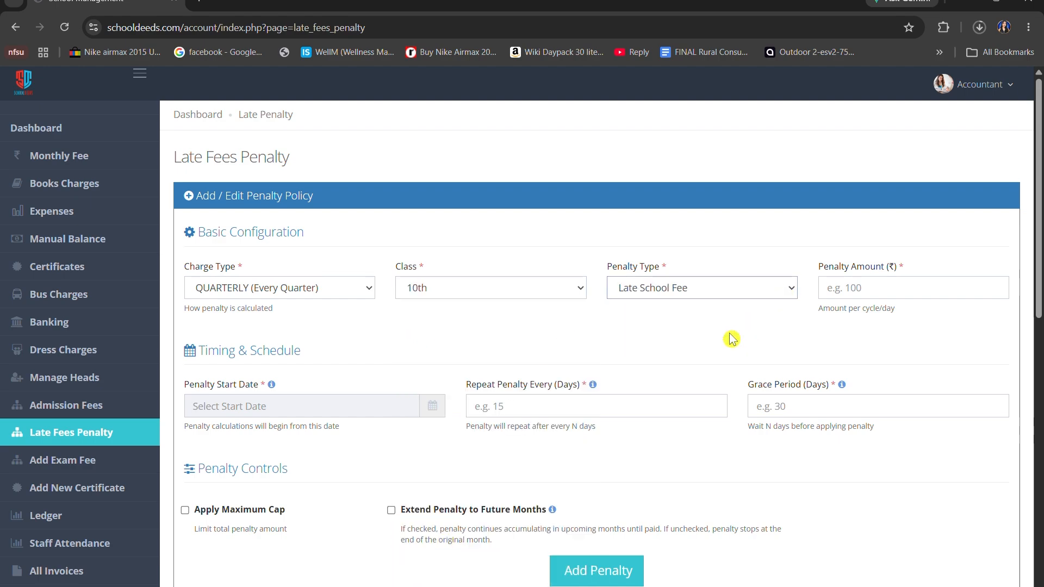
left_click(828, 289)
type("50")
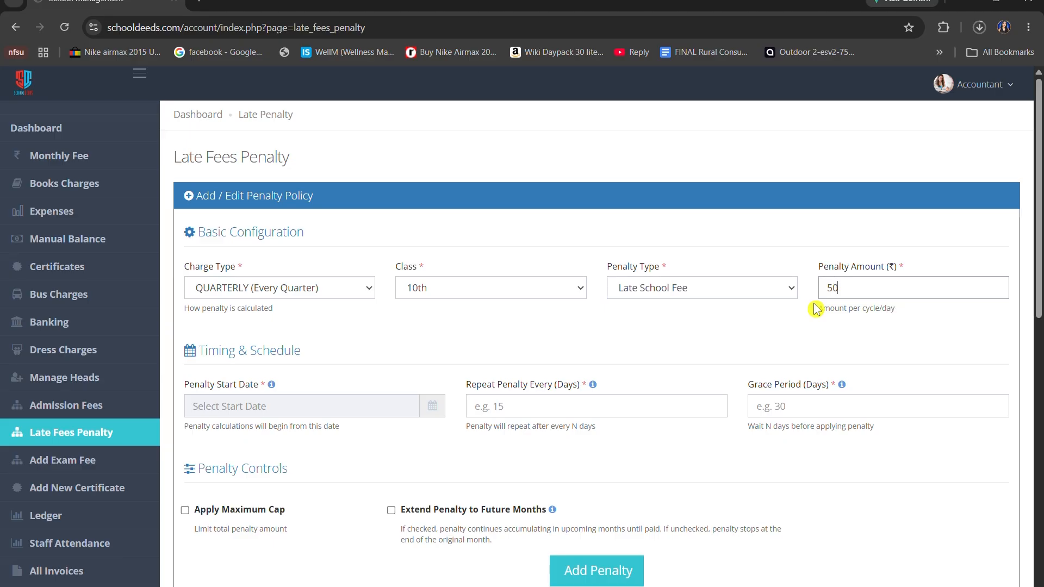
Set the penalty start date to 2026-05-20, the repeat interval to 15 days and the grace period to 30 days
scroll(816, 309, "down", 1)
left_click(432, 338)
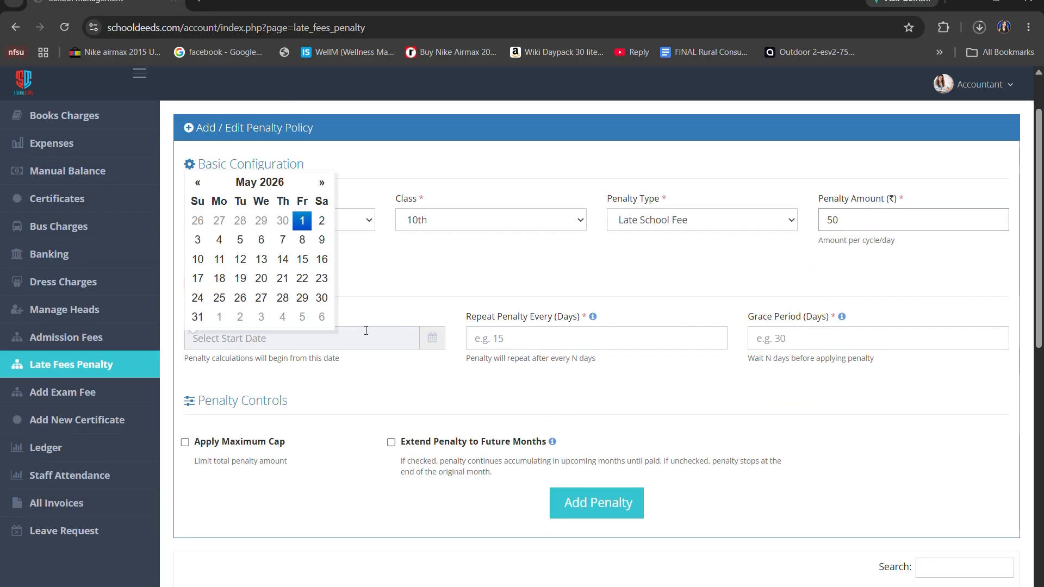
left_click(261, 278)
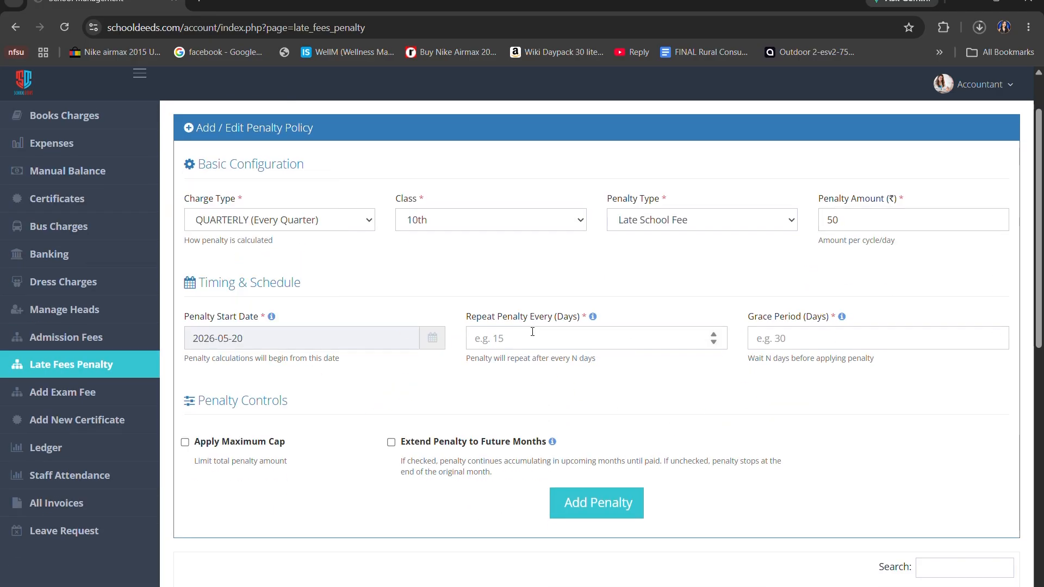
left_click(532, 333)
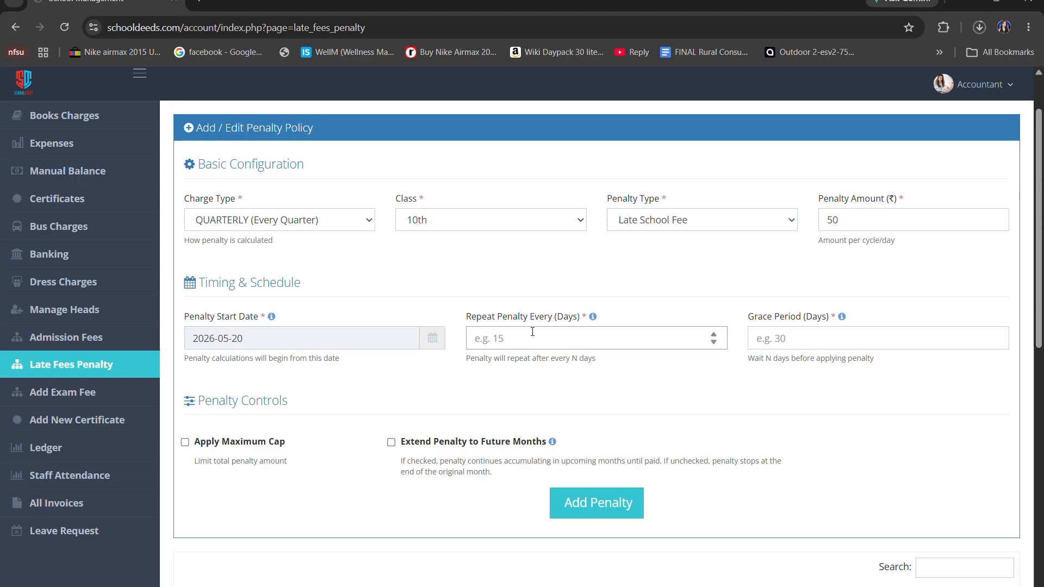
type("15")
left_click(792, 329)
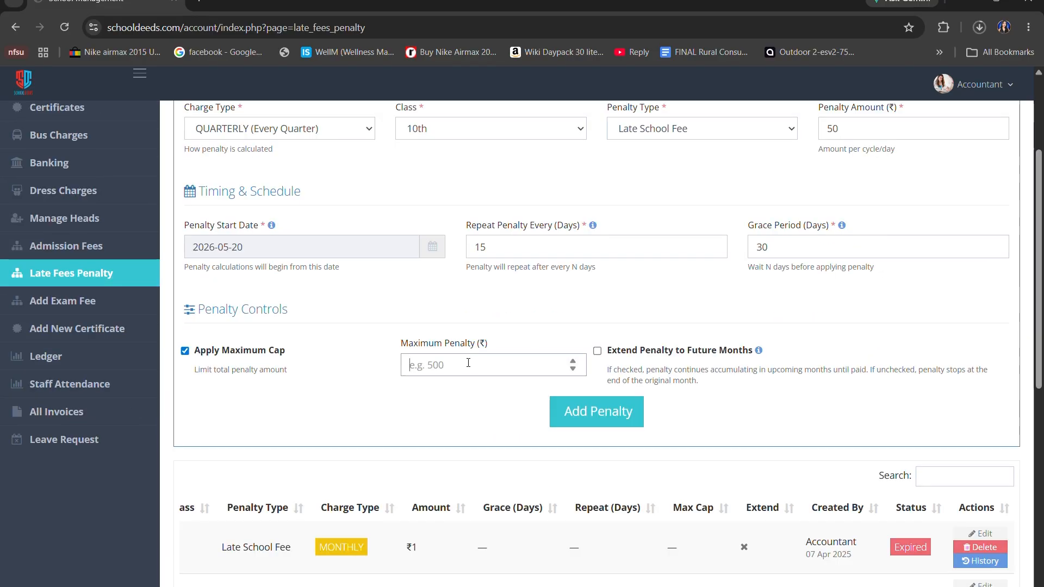
Cap the maximum penalty at ₹200, extend it to future months and save the quarterly 10th class policy
type("200")
left_click(597, 351)
scroll(600, 359, "down", 2)
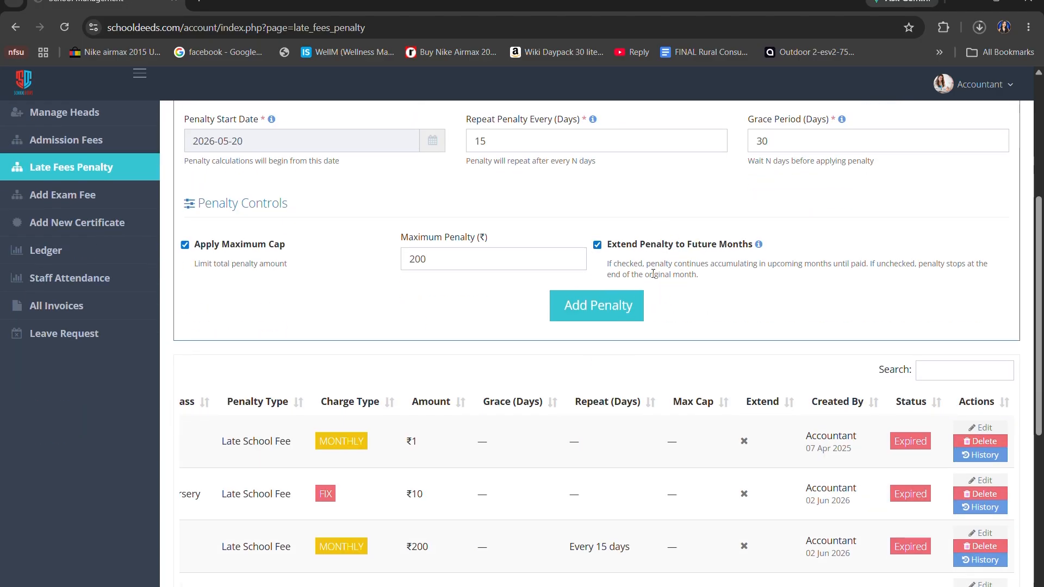
left_click(613, 308)
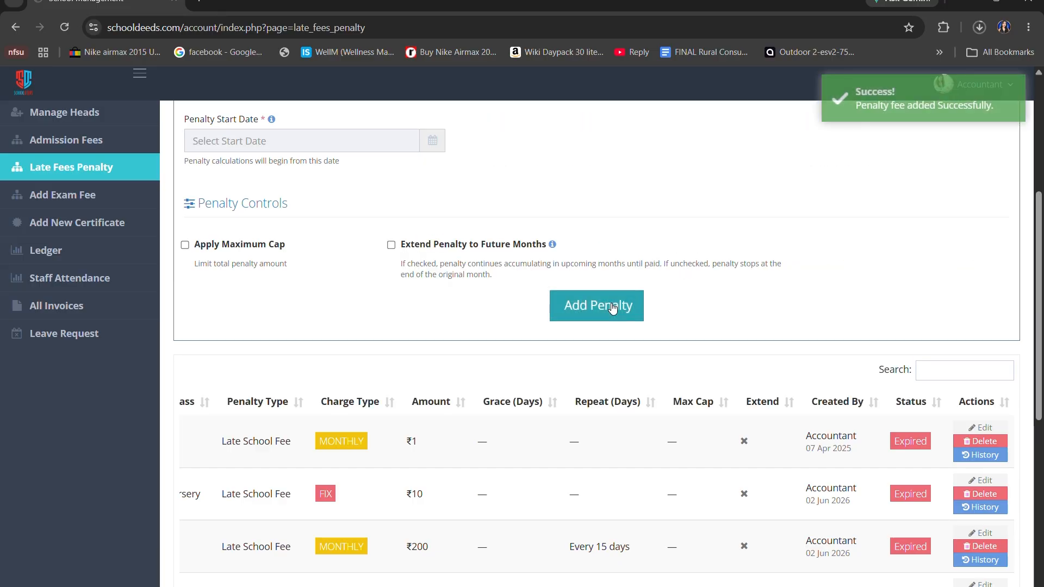
Review the new quarterly 10th class penalty in the policy list, starting from its start date
scroll(613, 308, "down", 7)
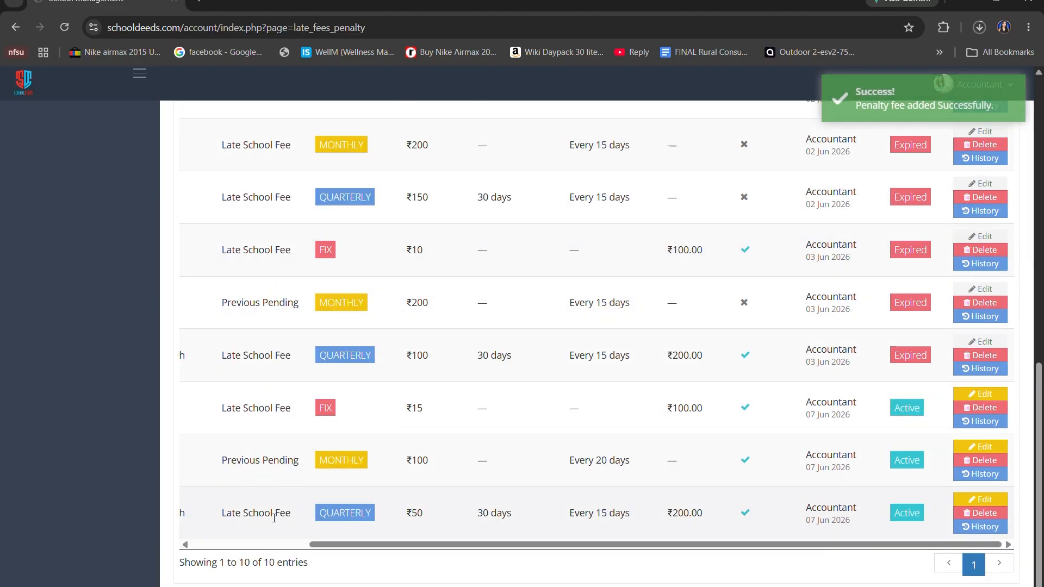
left_click_drag(326, 544, 200, 545)
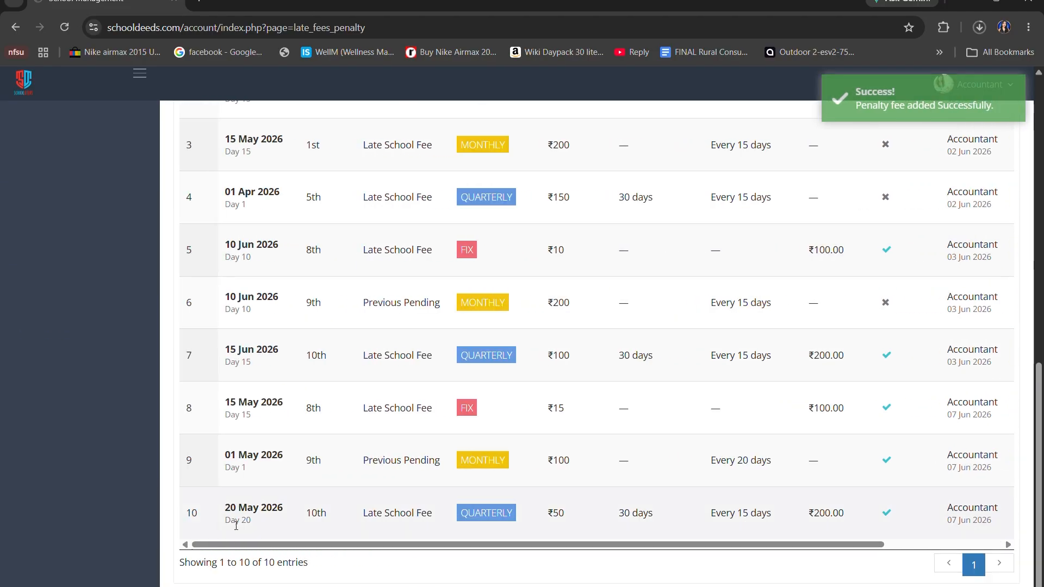
left_click_drag(226, 508, 304, 510)
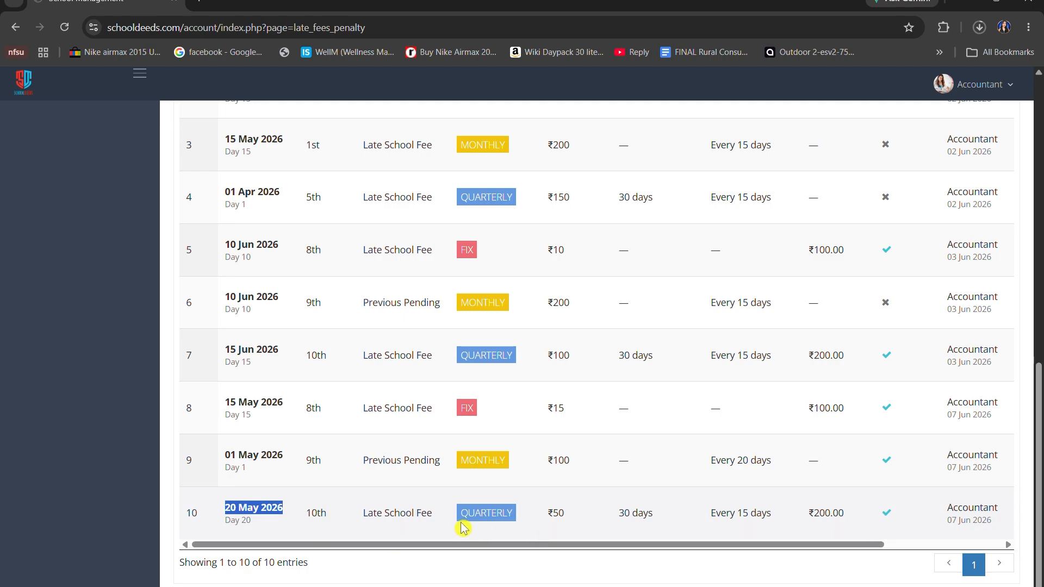
left_click_drag(569, 545, 742, 560)
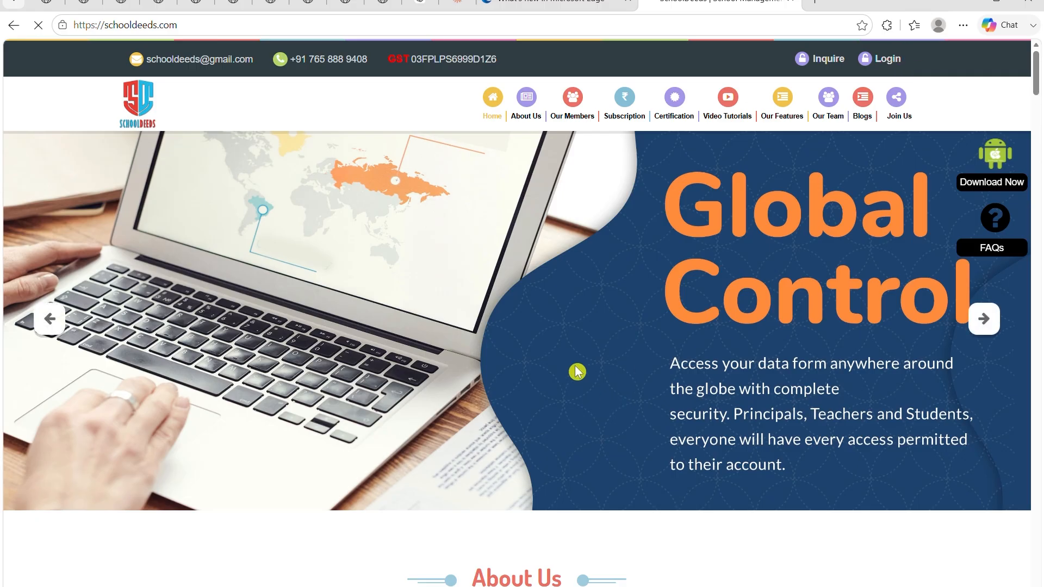
Log in to SchoolDeeds with the fees collection account's username and password
left_click(884, 61)
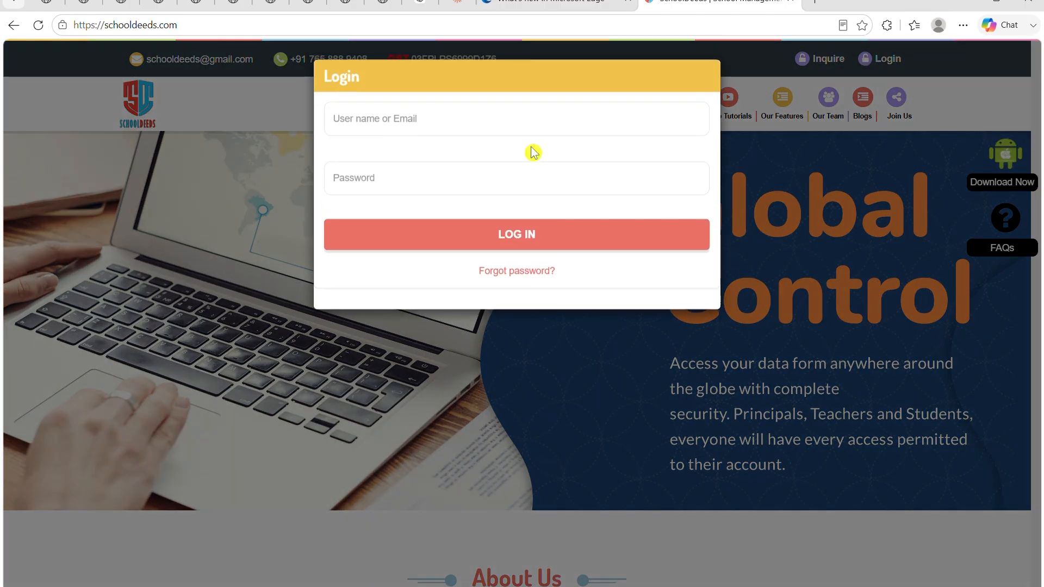
left_click(541, 117)
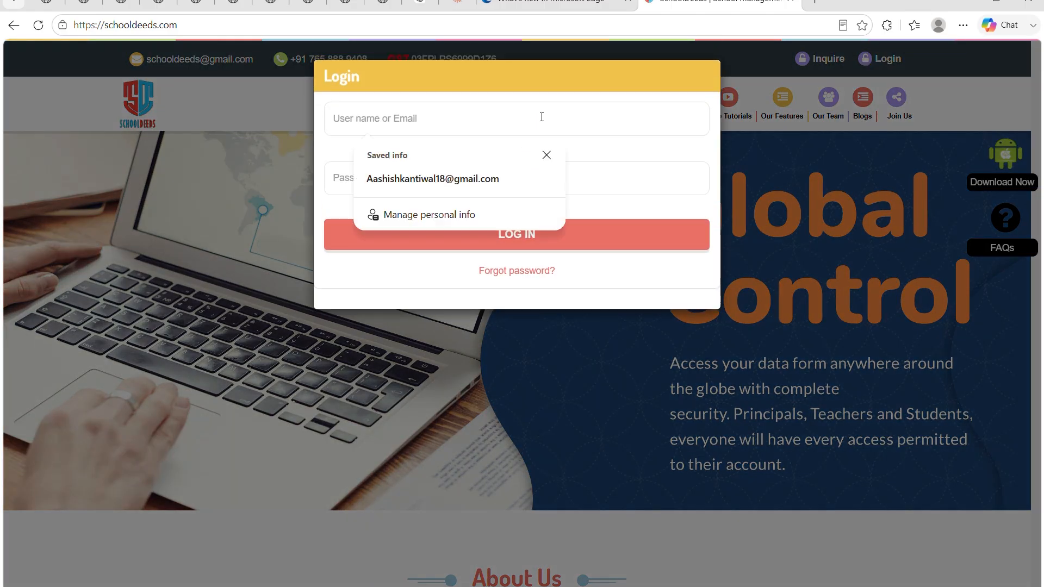
type("sd")
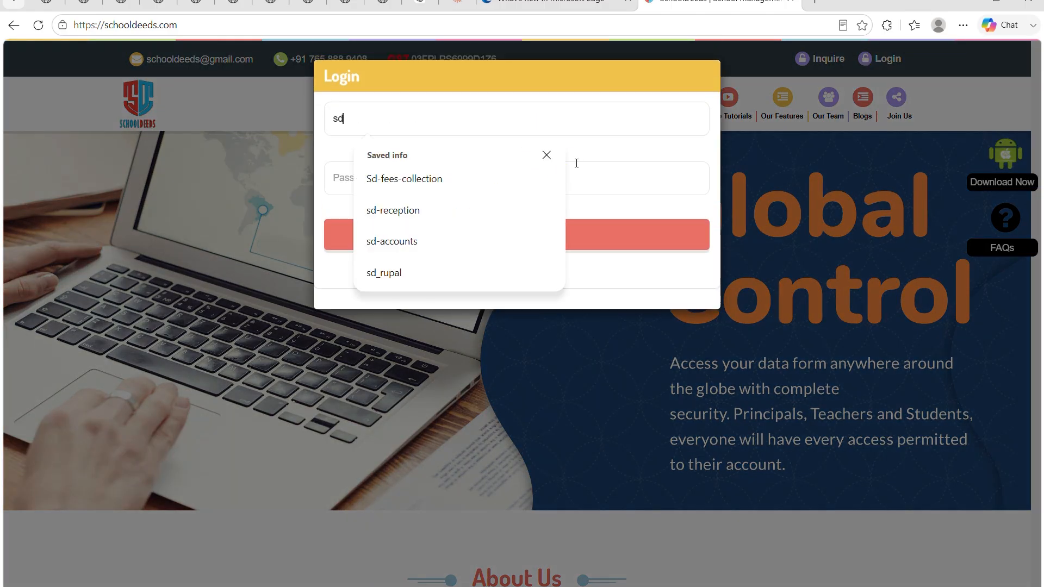
left_click(488, 176)
left_click(520, 188)
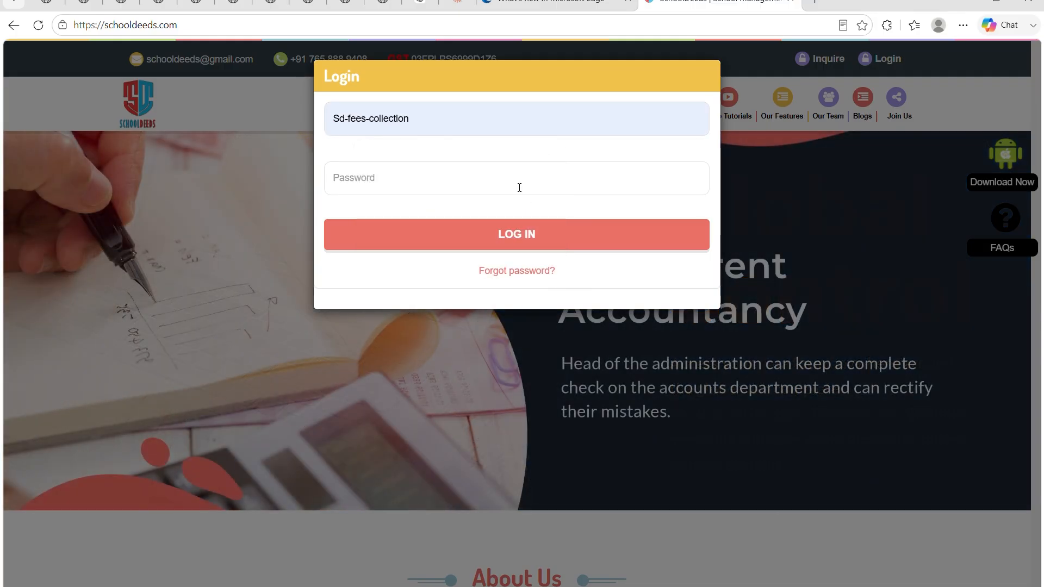
type("•")
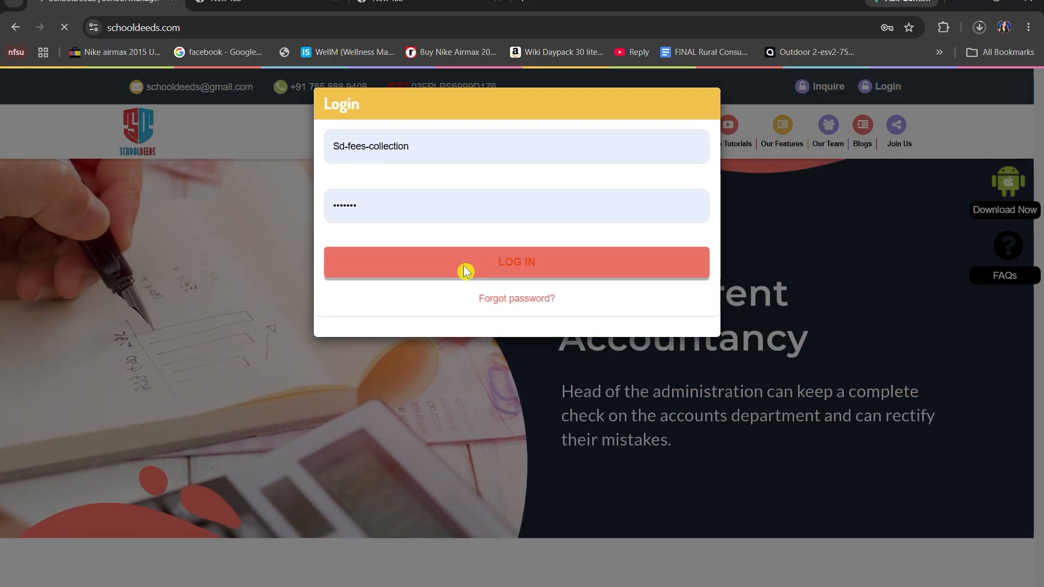
left_click(463, 269)
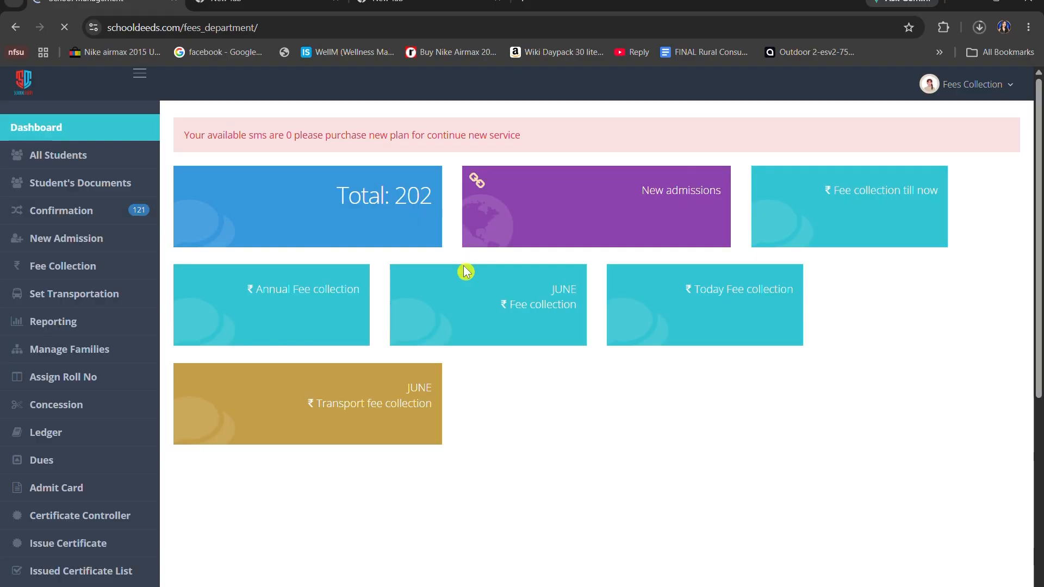
Examine the fees department dashboard's summary cards, fee collection charts and list of modules
scroll(466, 271, "down", 5)
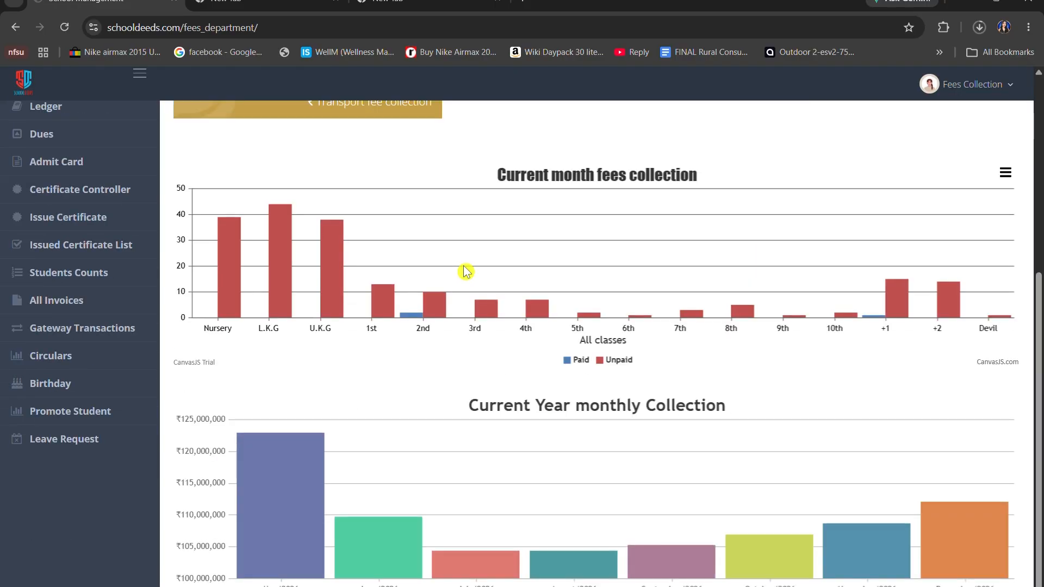
scroll(465, 271, "up", 5)
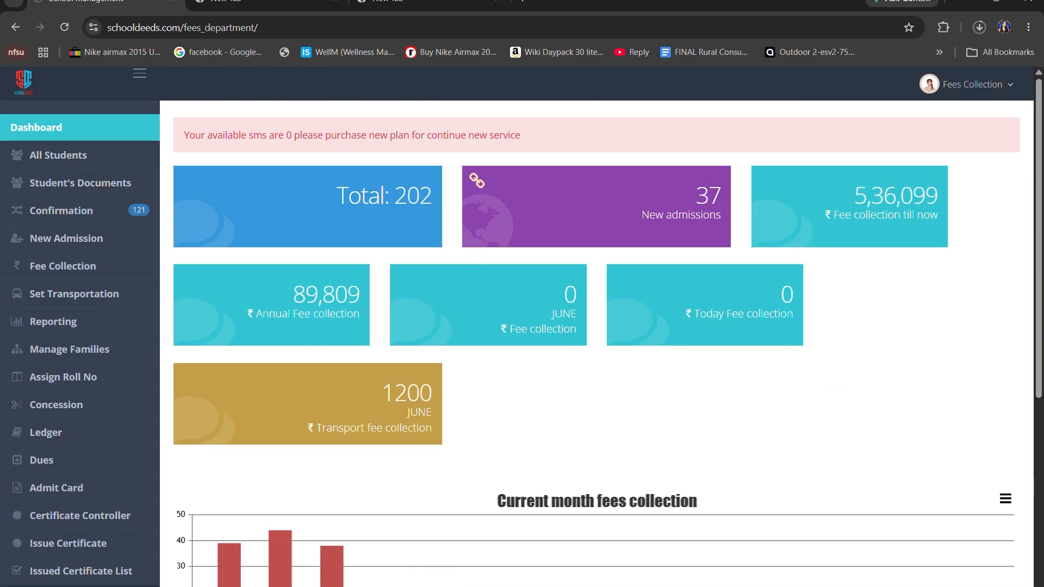
scroll(82, 466, "down", 4)
scroll(81, 466, "down", 3)
scroll(82, 466, "up", 5)
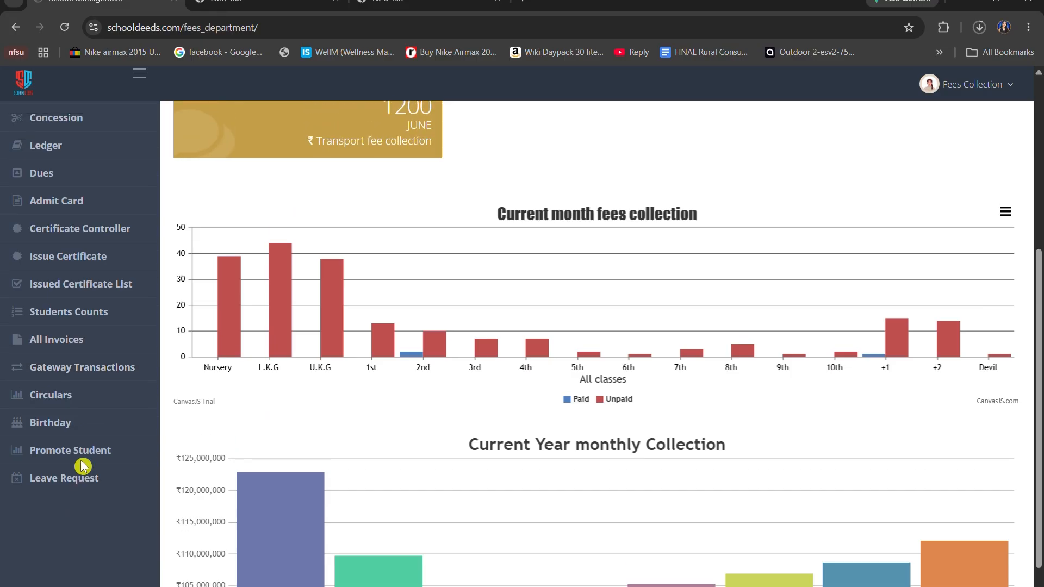
scroll(82, 466, "up", 1)
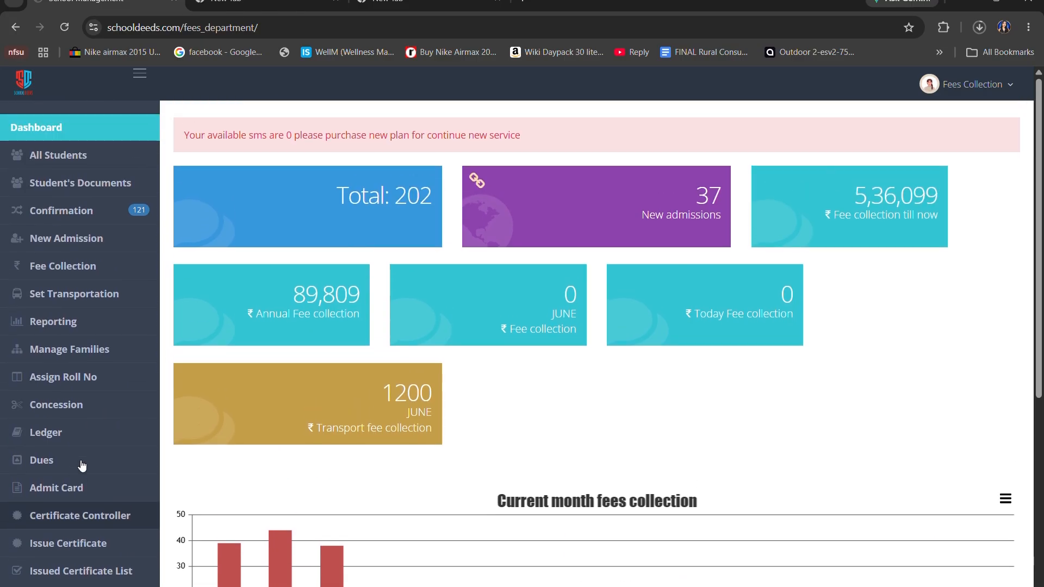
Open Fee Collection for session 2026-2027 and search for the 8th class student by admission number
left_click(80, 261)
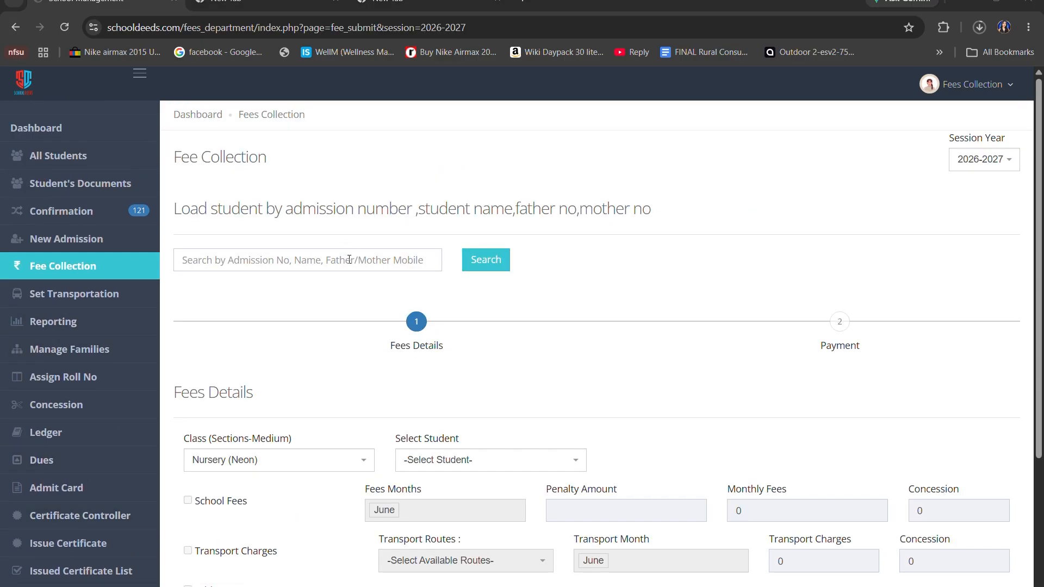
left_click(349, 259)
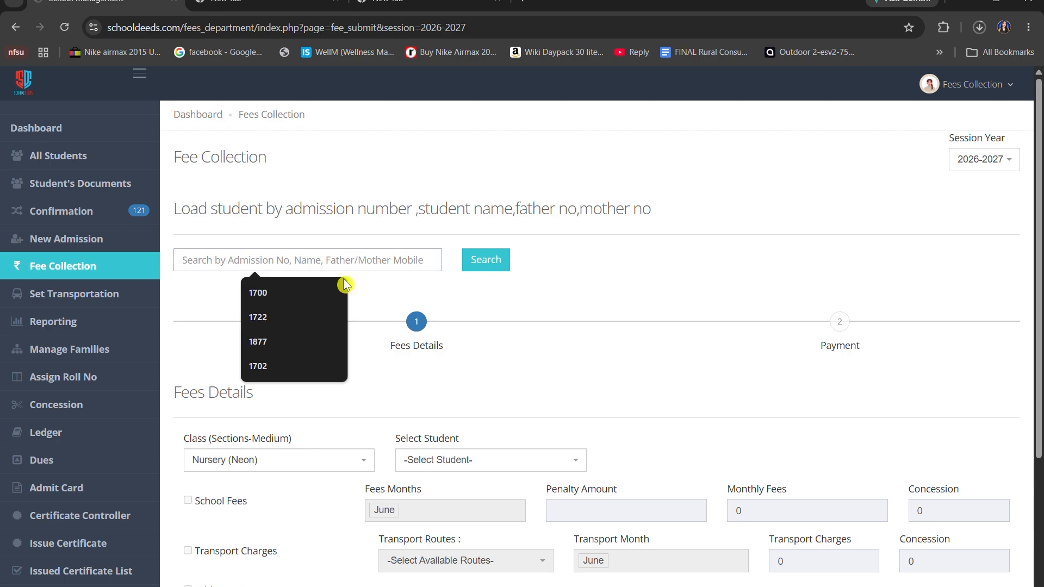
left_click(326, 286)
left_click(509, 265)
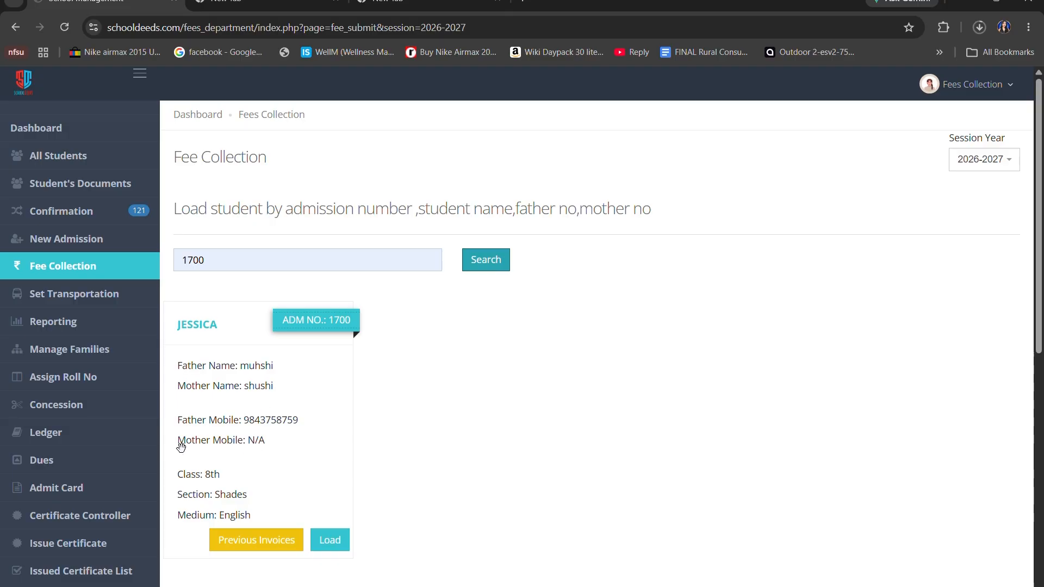
Load the found student's fee record and review the student details and Previous Pending Fees section
scroll(267, 445, "down", 4)
left_click(332, 342)
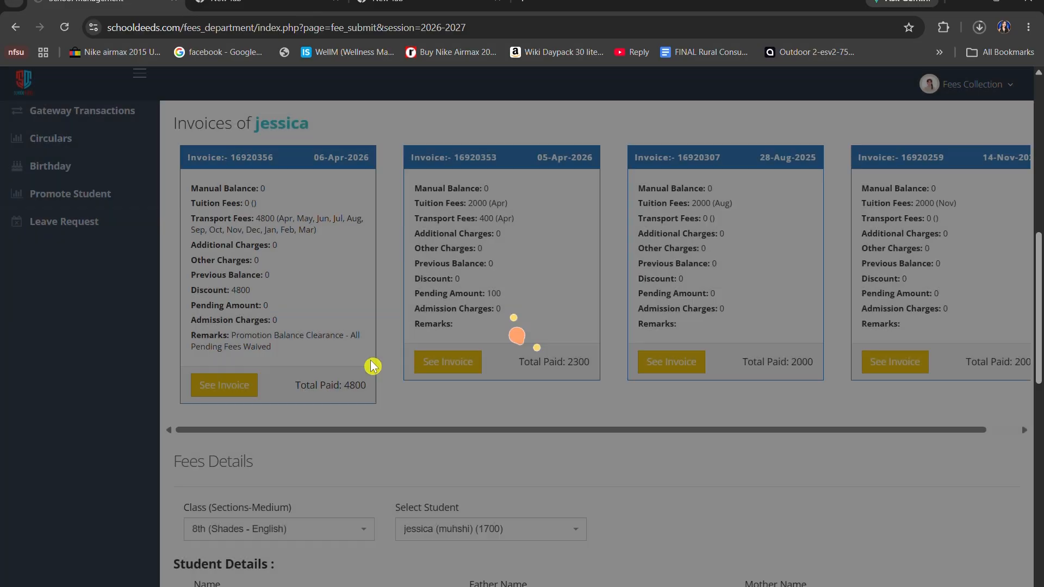
scroll(616, 321, "down", 5)
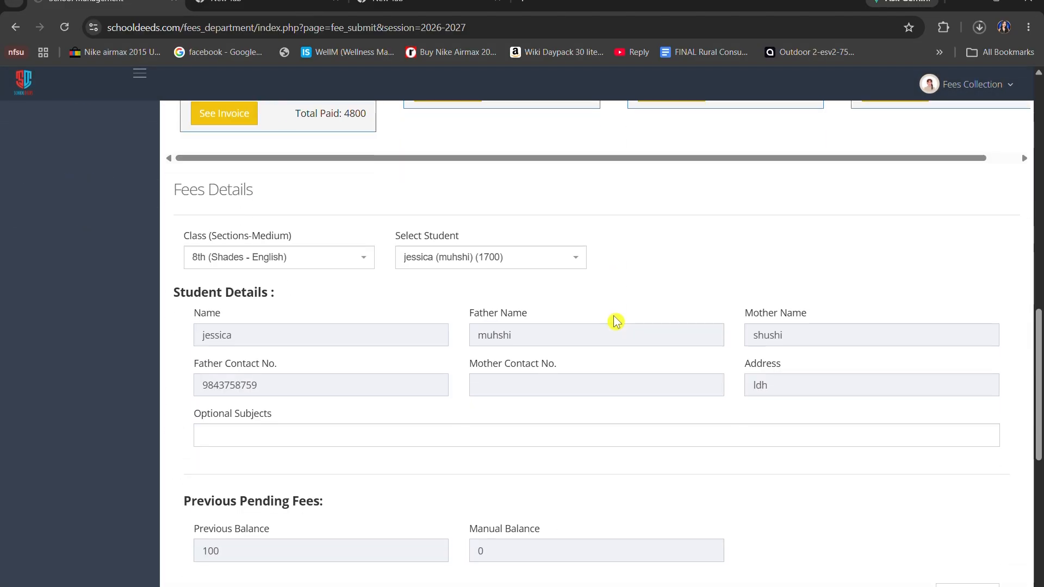
scroll(616, 321, "down", 5)
scroll(226, 244, "up", 1)
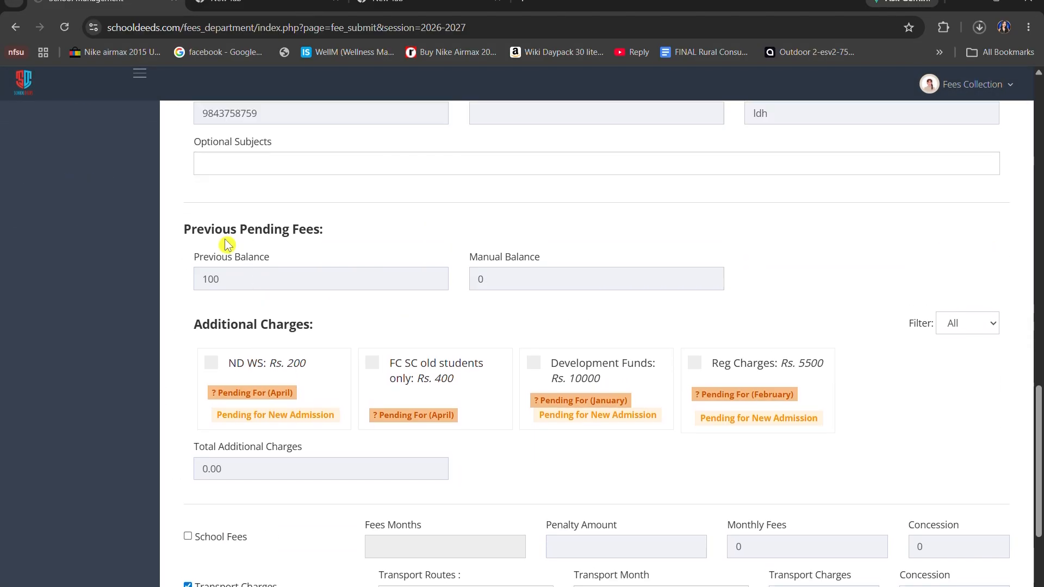
left_click_drag(179, 233, 336, 233)
left_click(336, 233)
Include School Fees in the student's payment and replace June with May as the fees month
scroll(335, 235, "down", 3)
scroll(335, 235, "down", 1)
left_click(188, 346)
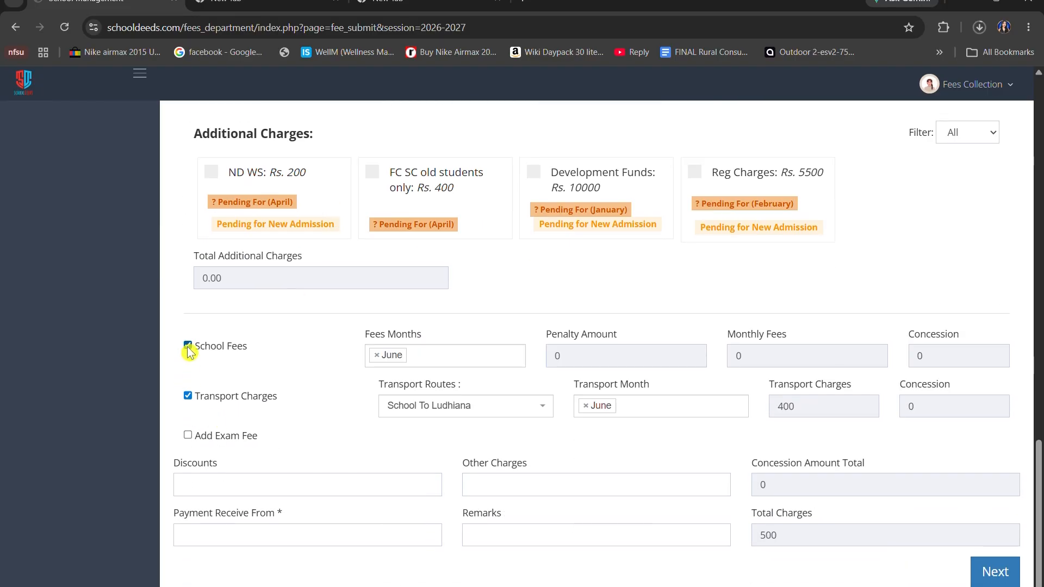
left_click(377, 355)
left_click(411, 391)
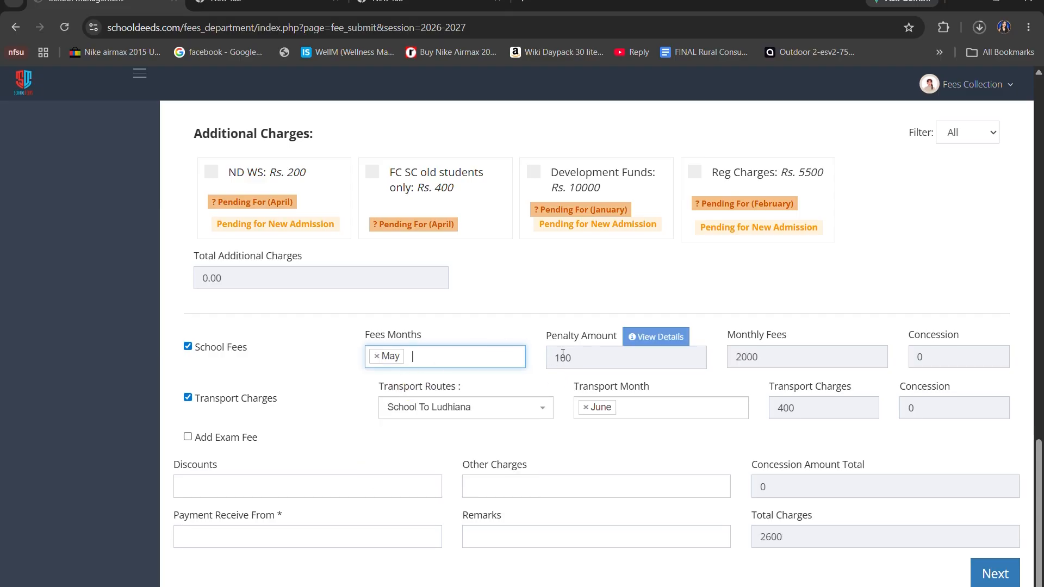
View the penalty details for the May school fees, check the maximum penalty cap and combined penalty, and close the details
left_click_drag(554, 363, 578, 362)
left_click(589, 362)
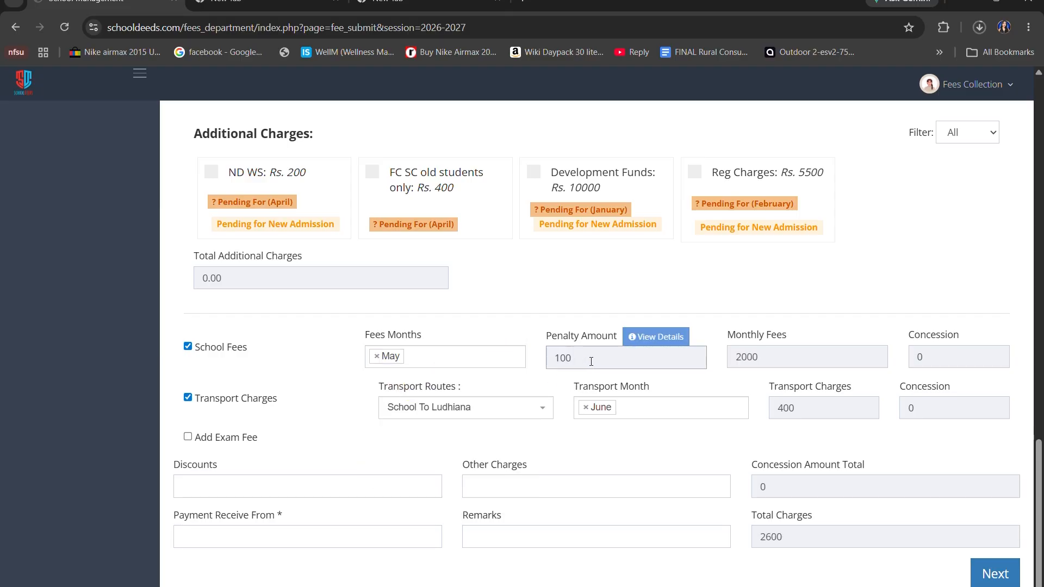
left_click(646, 341)
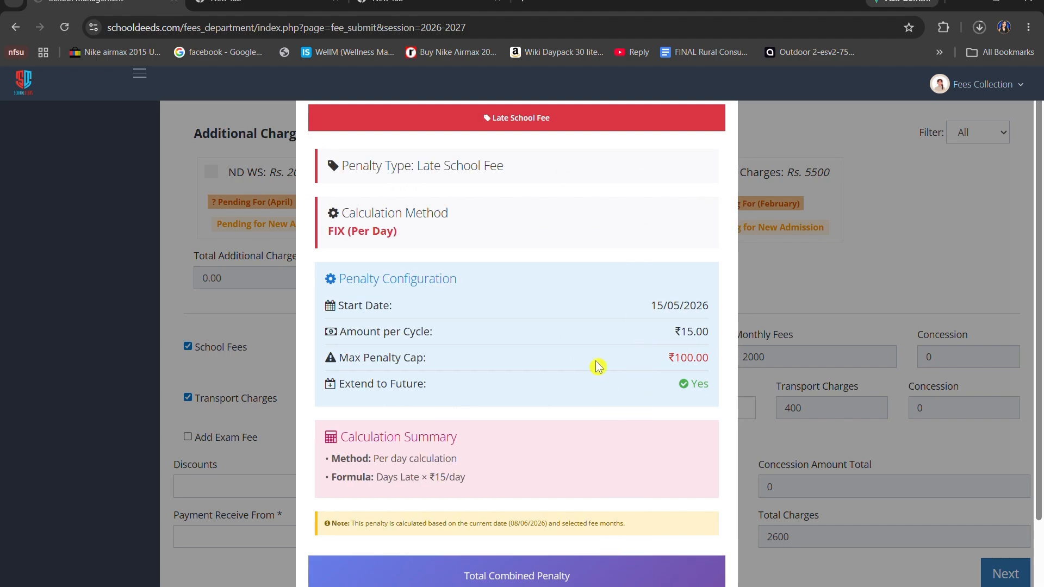
scroll(445, 339, "down", 2)
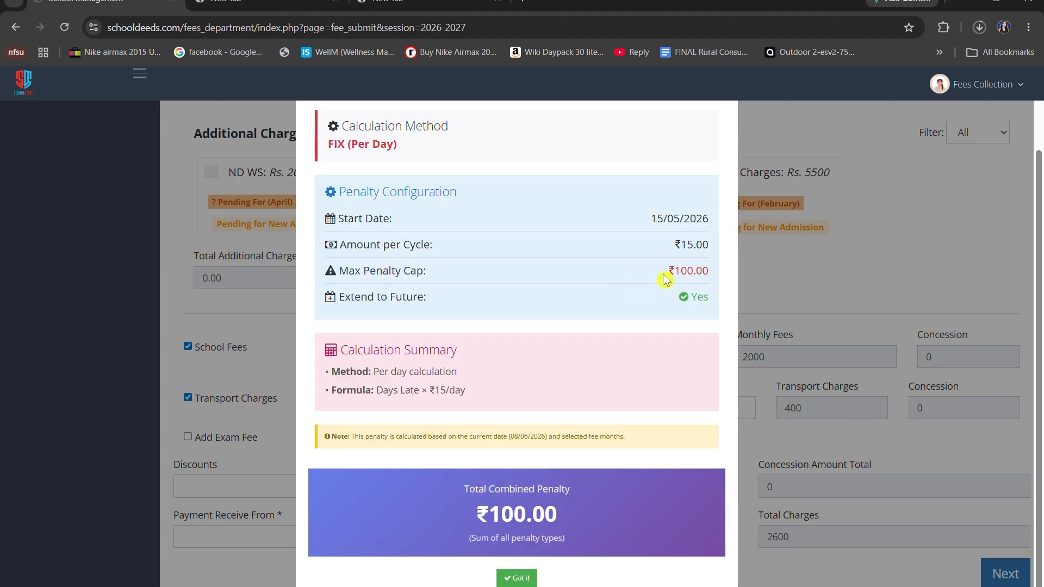
left_click_drag(666, 272, 711, 275)
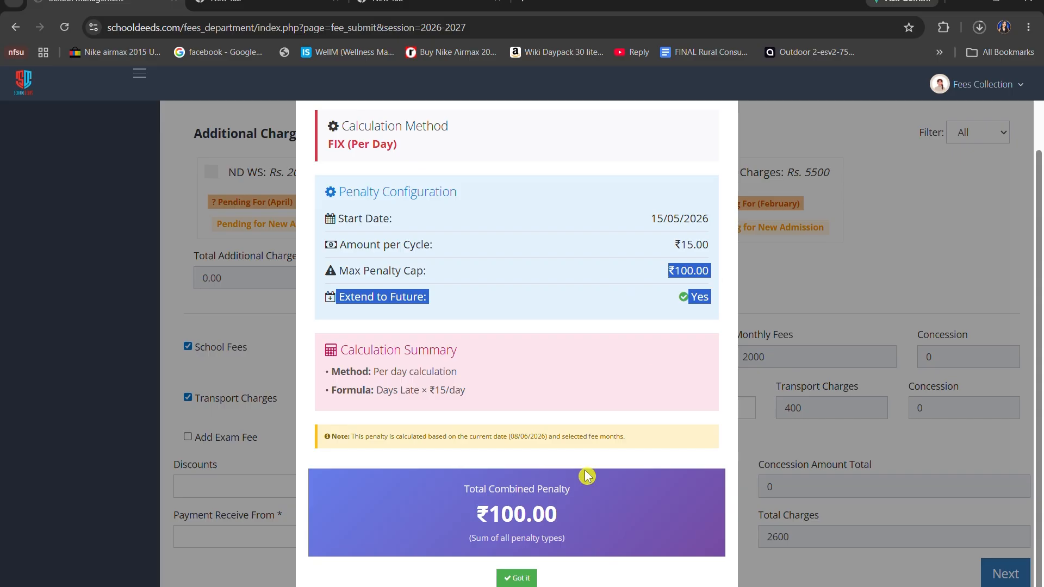
left_click(519, 579)
Search Fee Collection for the 10th class student by admission number and load the student's fee record
scroll(530, 489, "up", 15)
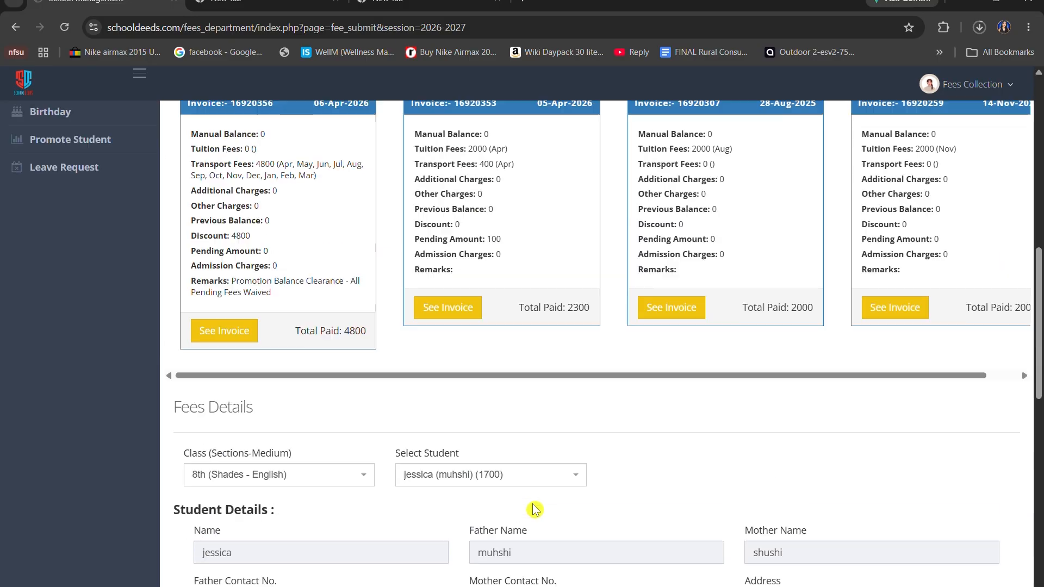
scroll(283, 179, "up", 5)
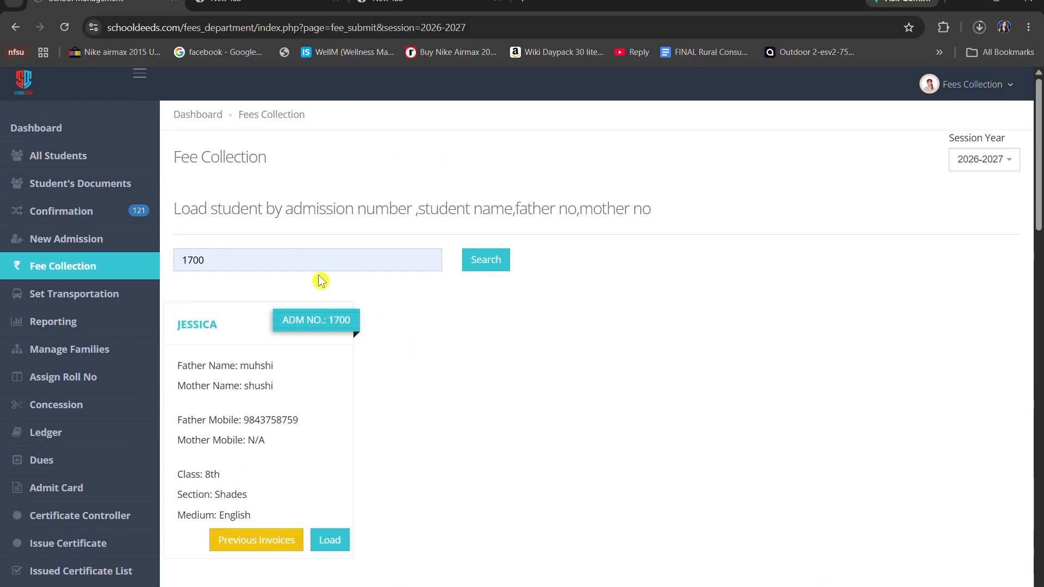
left_click_drag(270, 264, 163, 283)
type("1")
left_click(271, 367)
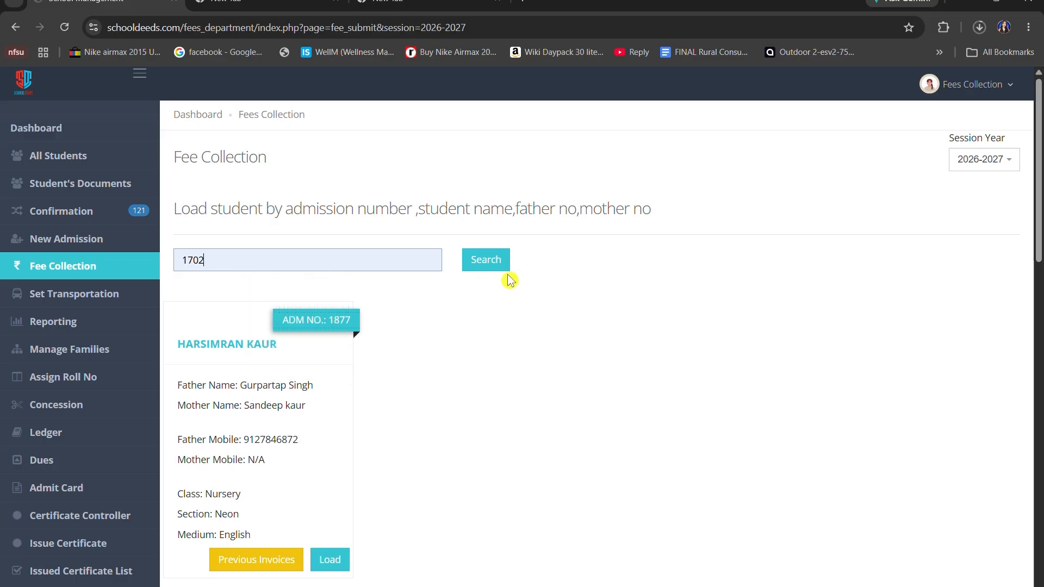
left_click(501, 260)
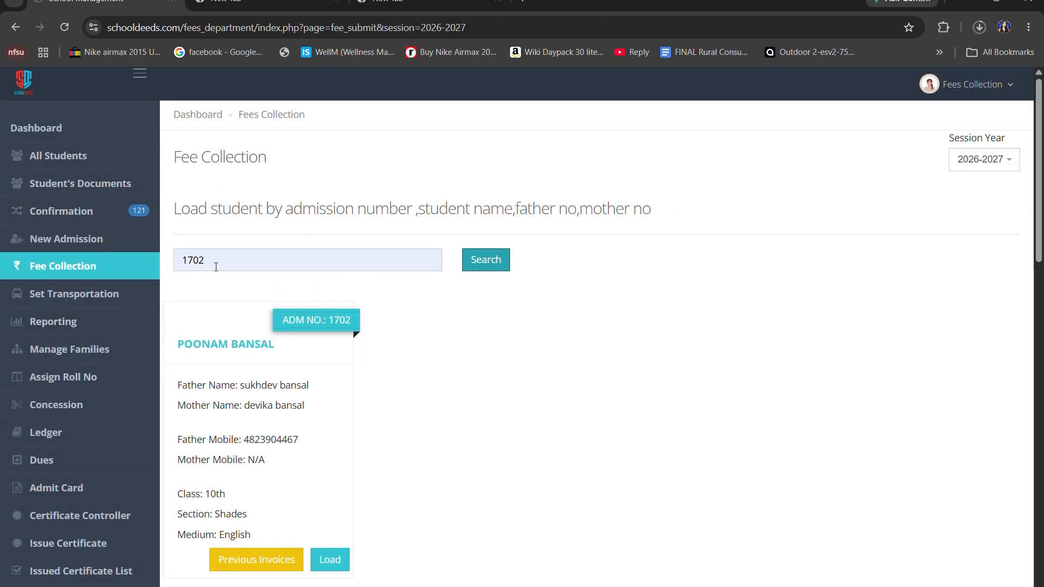
left_click(327, 561)
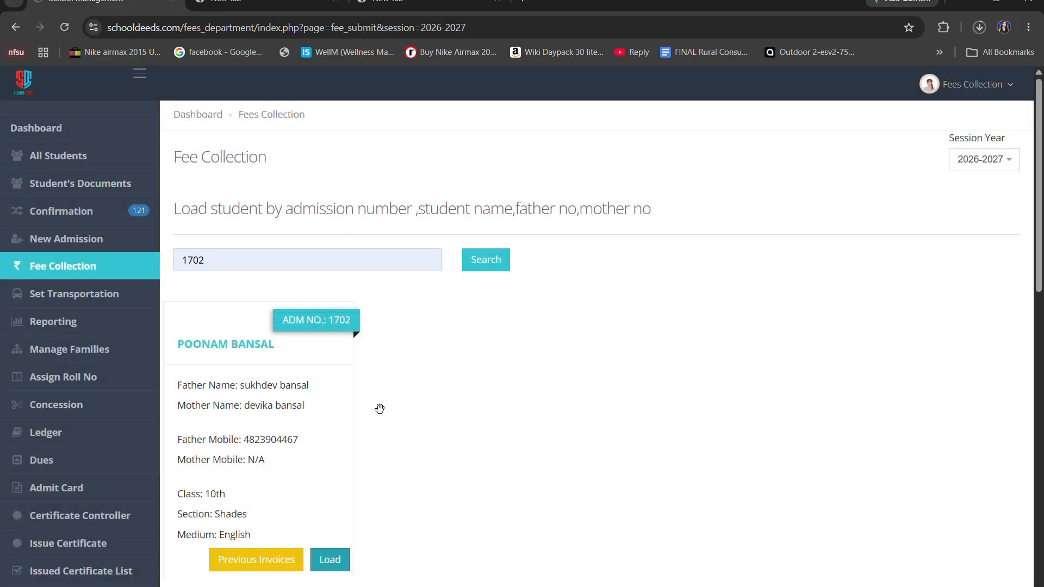
Include School Fees in the 10th class student's payment and open the list of fees months
scroll(379, 409, "down", 10)
left_click(187, 344)
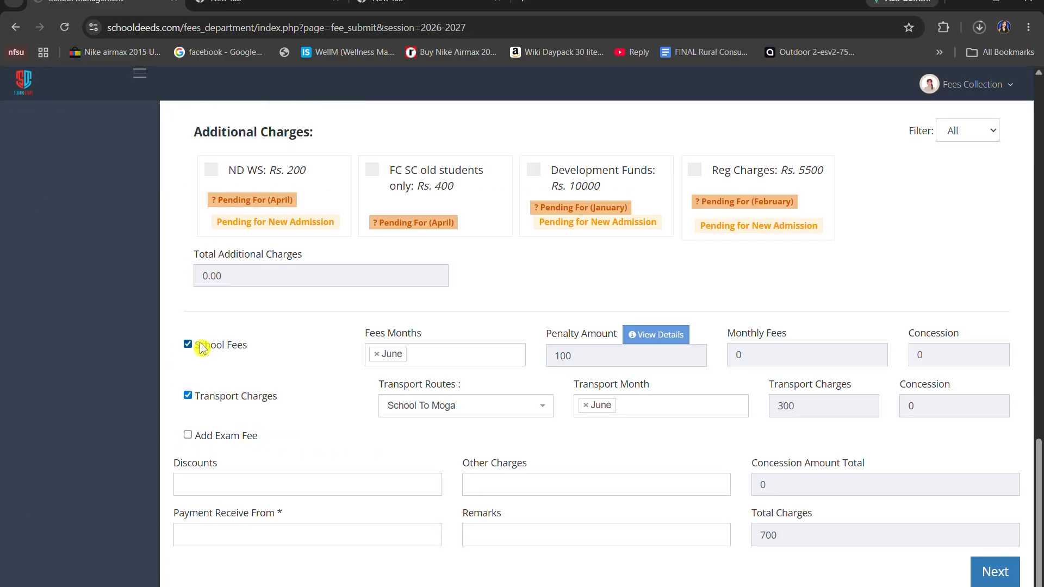
left_click(428, 353)
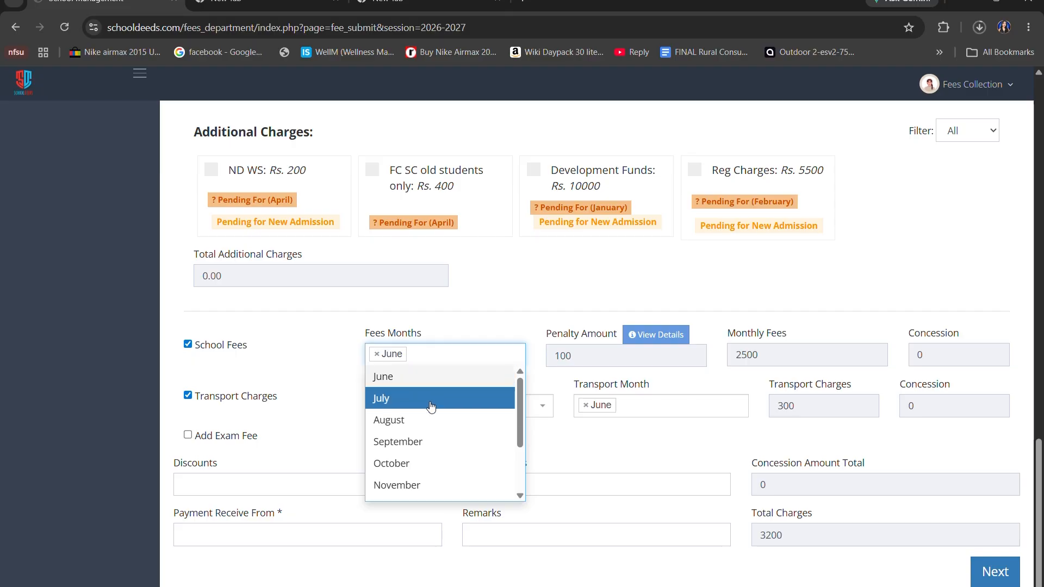
View the 10th class student's penalty details and examine the repeat cycle and the formula in the calculation summary
left_click(656, 335)
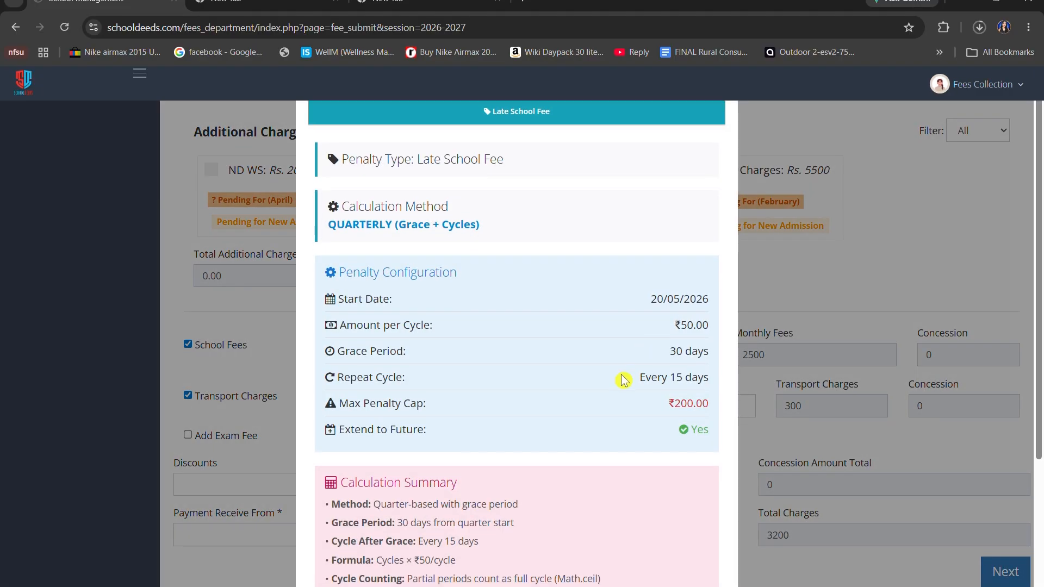
scroll(598, 375, "down", 1)
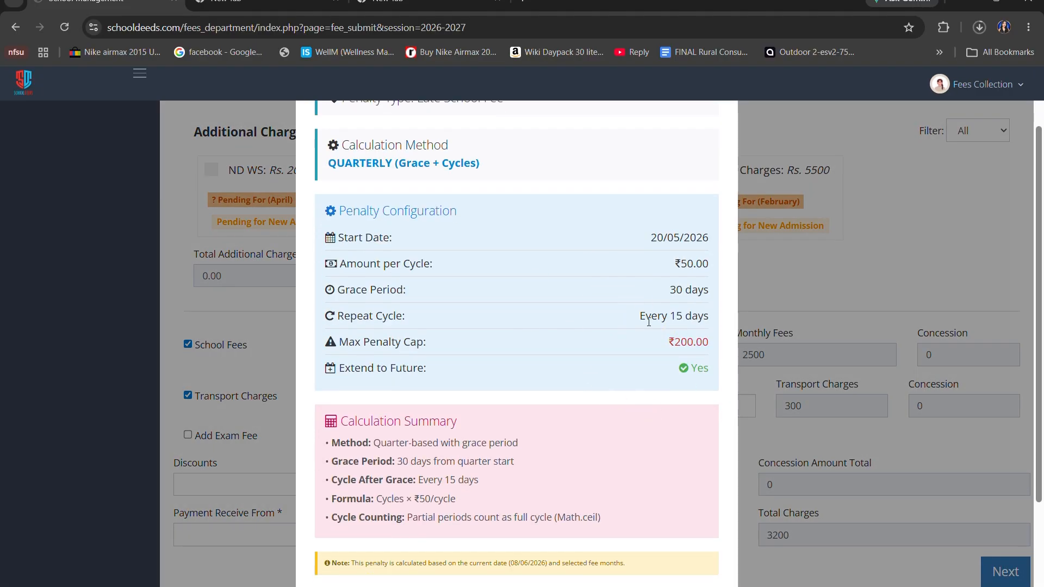
left_click_drag(636, 321, 713, 328)
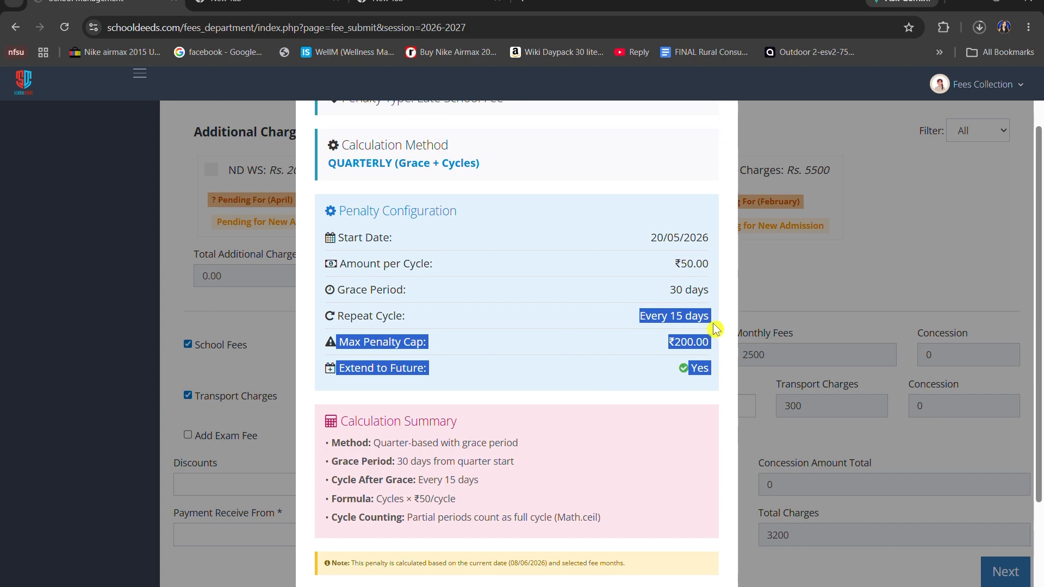
left_click(713, 329)
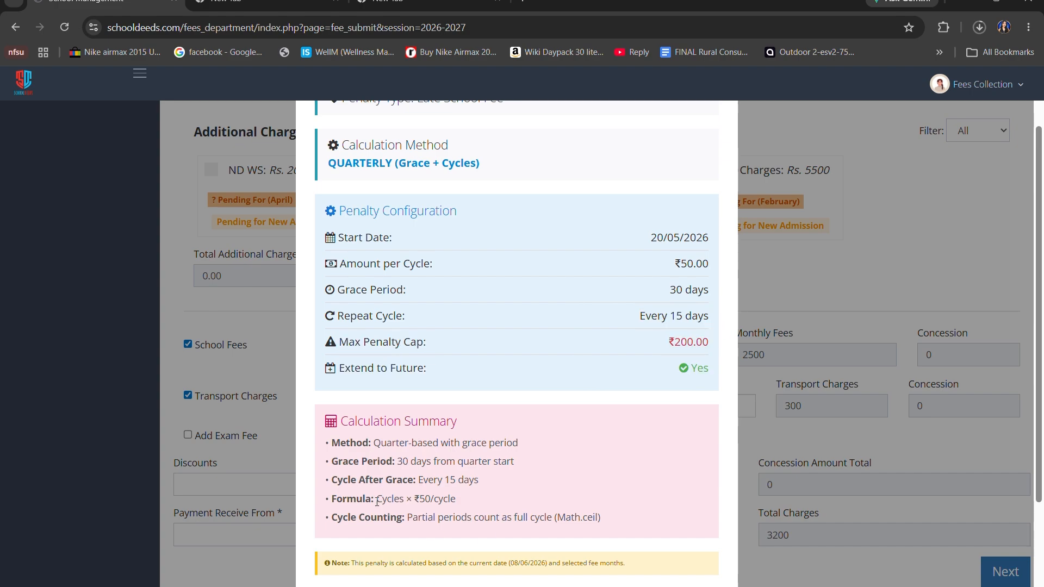
left_click_drag(377, 501, 478, 501)
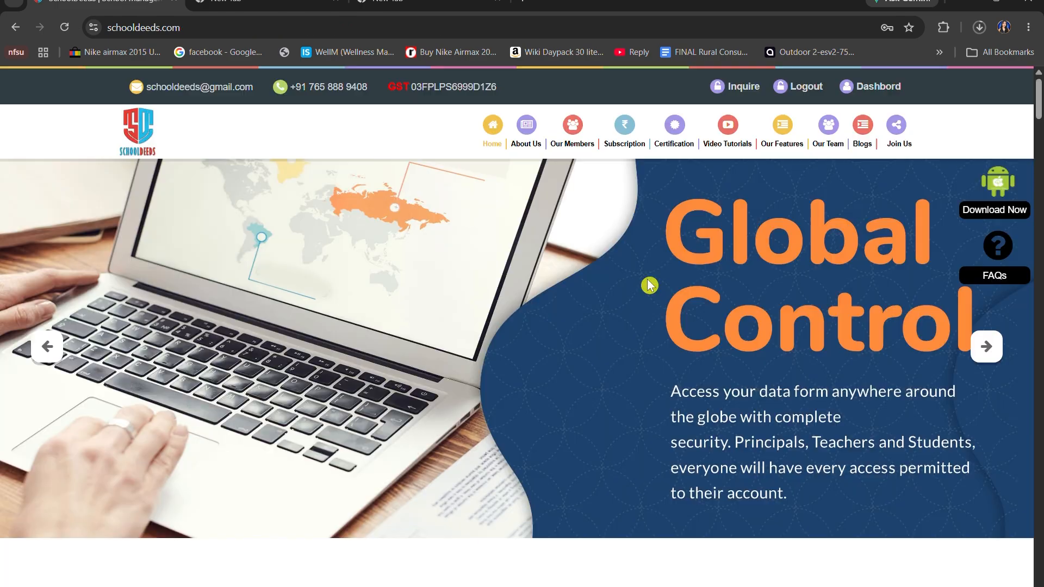